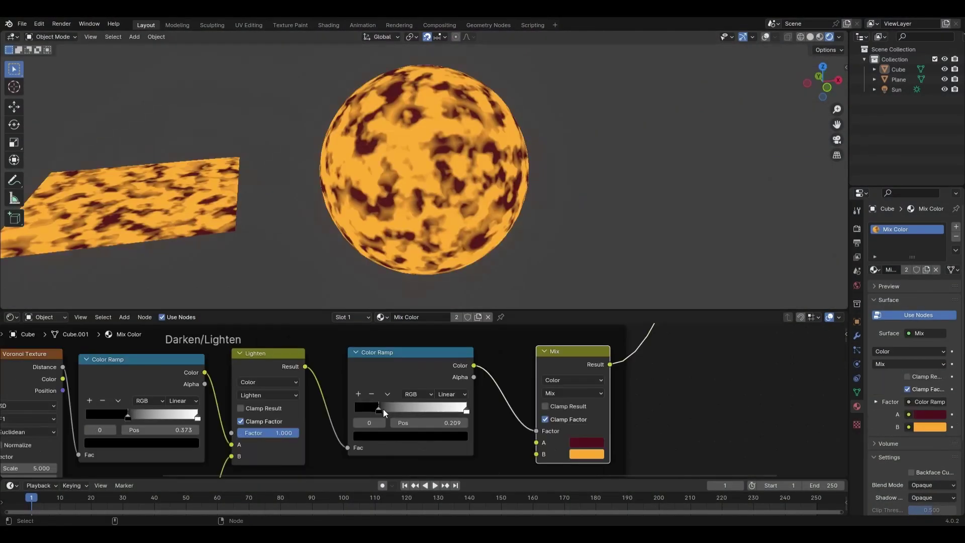
# Darken the texture with a Color Ramp stop, then scroll the blend types to Color and Value
pyautogui.moveTo(383, 408); pyautogui.dragTo(425, 408)
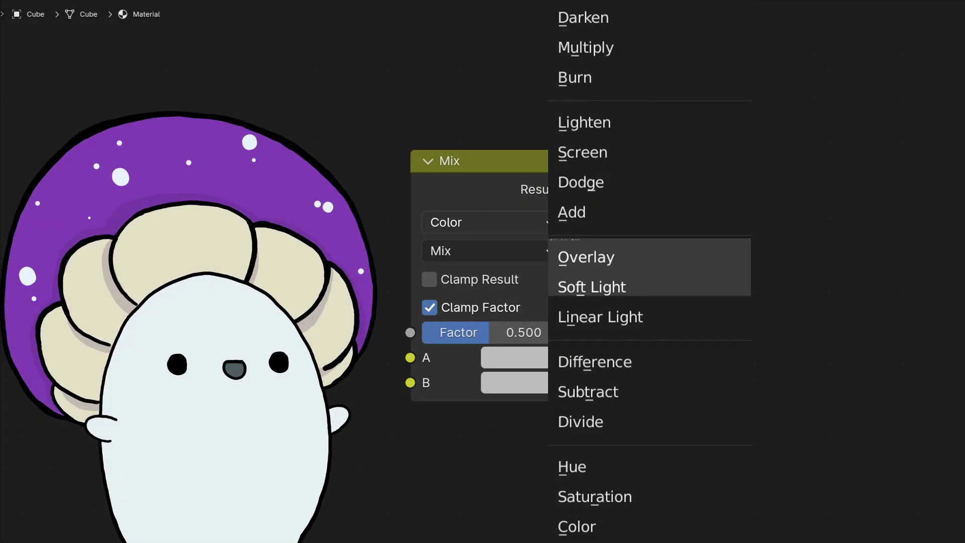
pyautogui.scroll(-6, 648, 266)
pyautogui.scroll(-3, 649, 264)
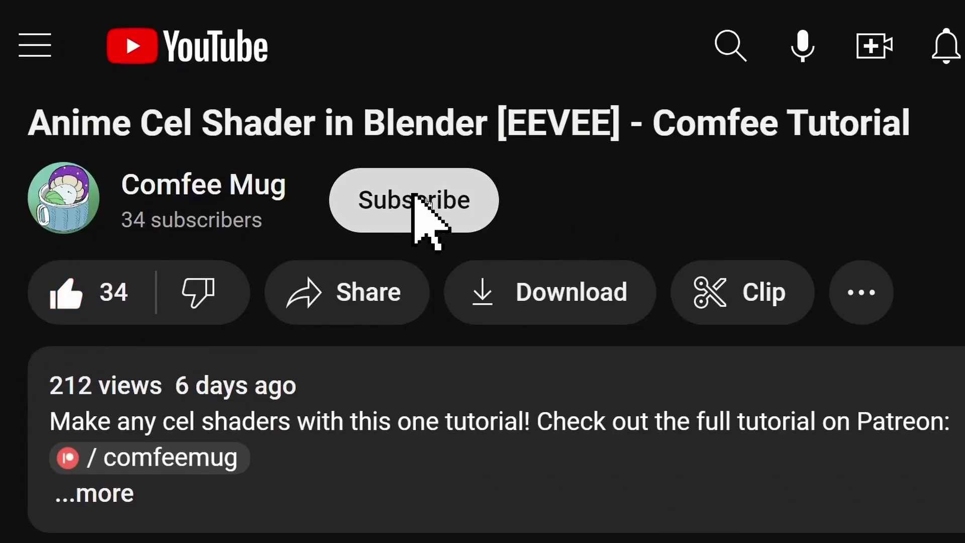
# Subscribe to the Anime Cel Shader tutorial's channel and set the bell to All notifications
pyautogui.click(415, 196)
pyautogui.click(556, 206)
pyautogui.click(503, 276)
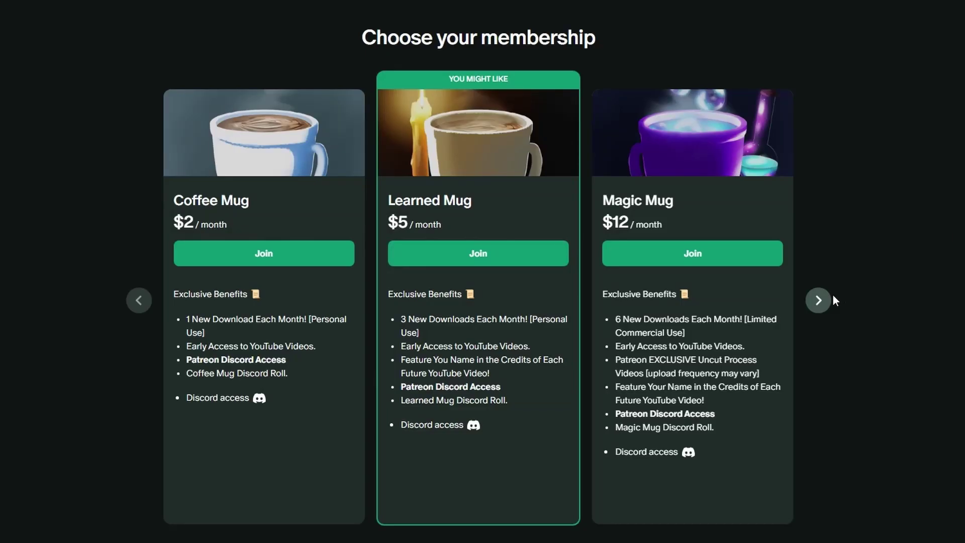
# Advance the Patreon membership carousel to reveal the Elder Mug $24 tier
pyautogui.click(818, 300)
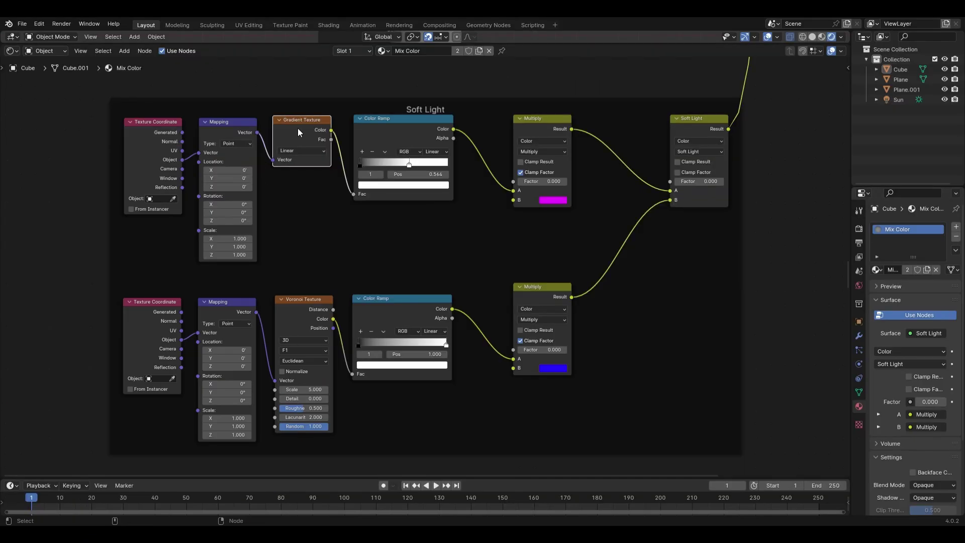
# Raise the lower Multiply factor to 0.700 and the Soft Light factor, viewing the sphere's lit side
pyautogui.click(291, 318)
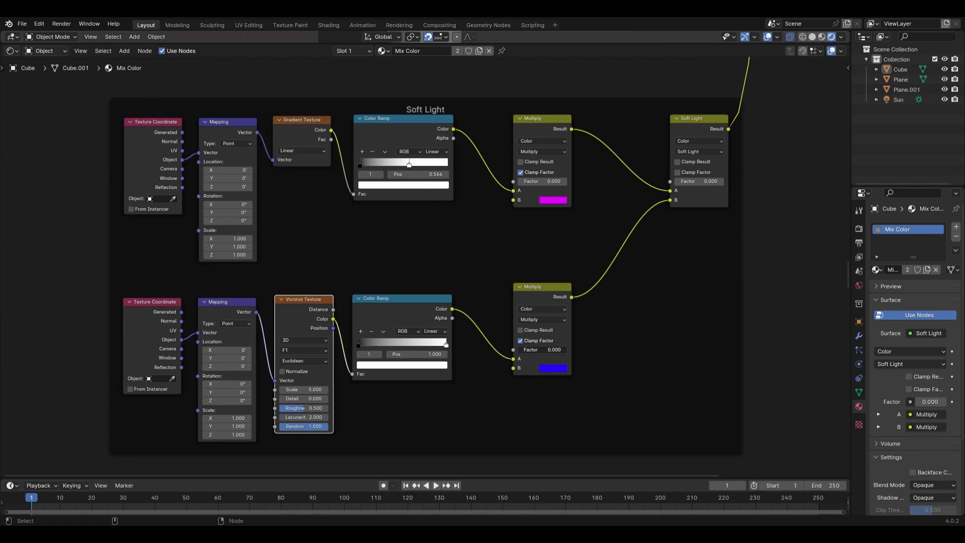
pyautogui.moveTo(522, 349); pyautogui.dragTo(552, 349)
pyautogui.scroll(4, 411, 330)
pyautogui.moveTo(413, 331); pyautogui.dragTo(455, 331)
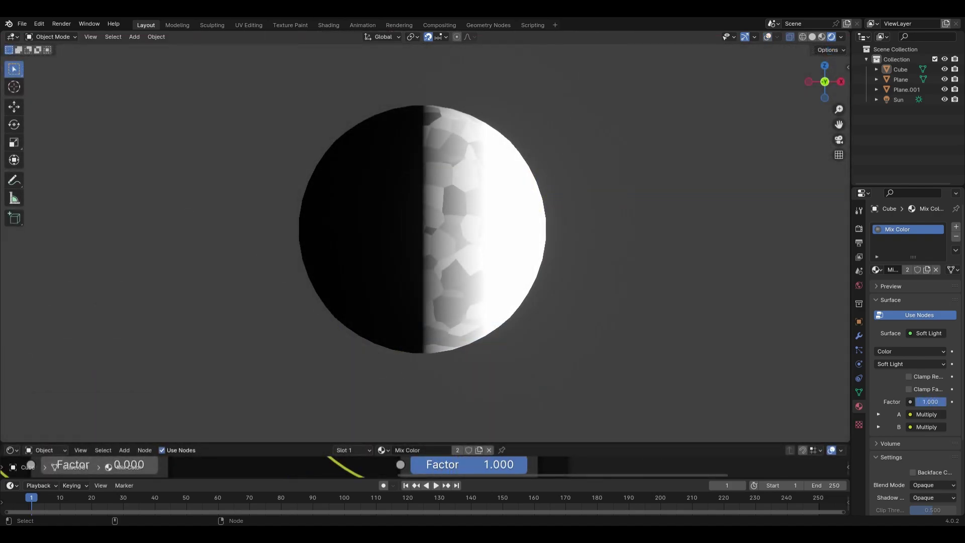
pyautogui.moveTo(708, 282); pyautogui.dragTo(606, 379, button='middle')
# Raise the Multiply factors to about 0.592 and sweep the mix colour until the sphere turns pink-red
pyautogui.moveTo(408, 418); pyautogui.dragTo(457, 419)
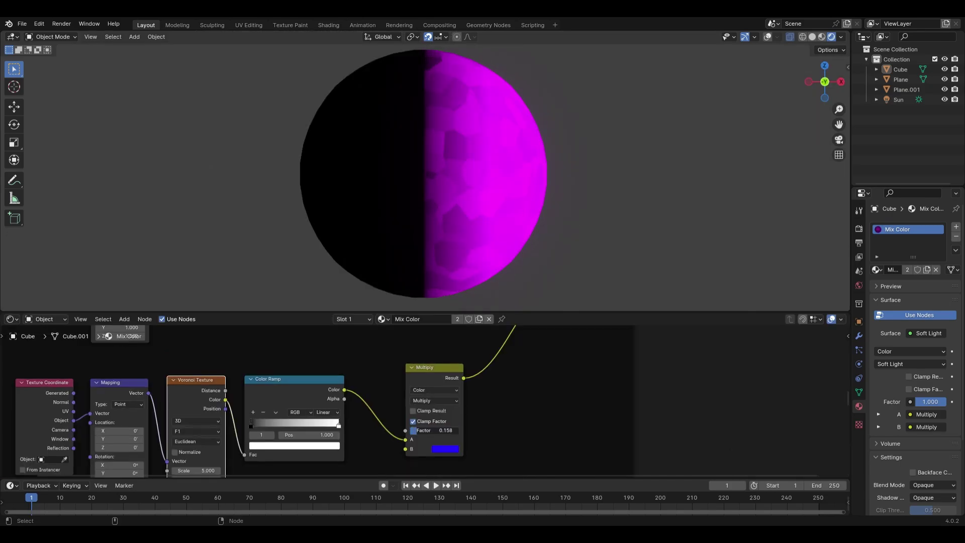
pyautogui.moveTo(416, 430); pyautogui.dragTo(439, 431)
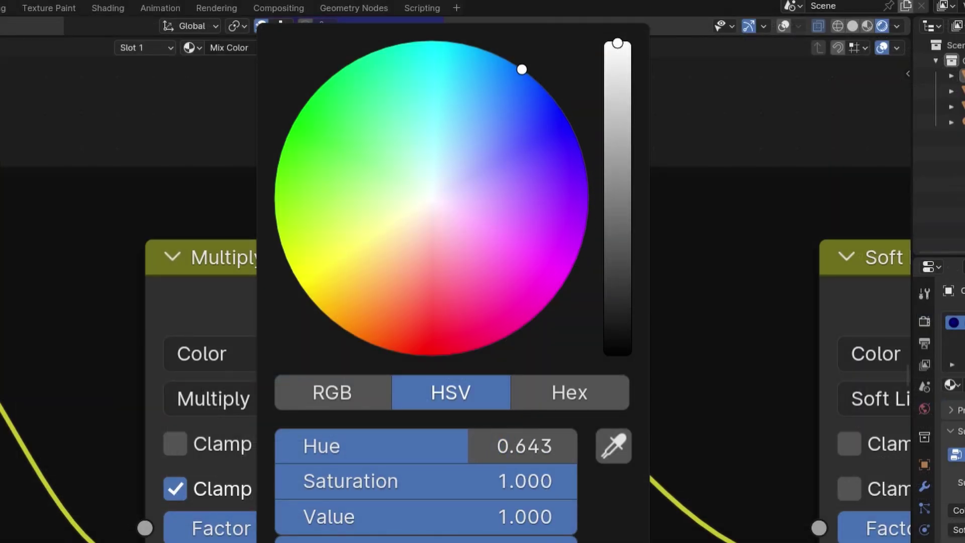
pyautogui.moveTo(468, 446); pyautogui.dragTo(389, 446)
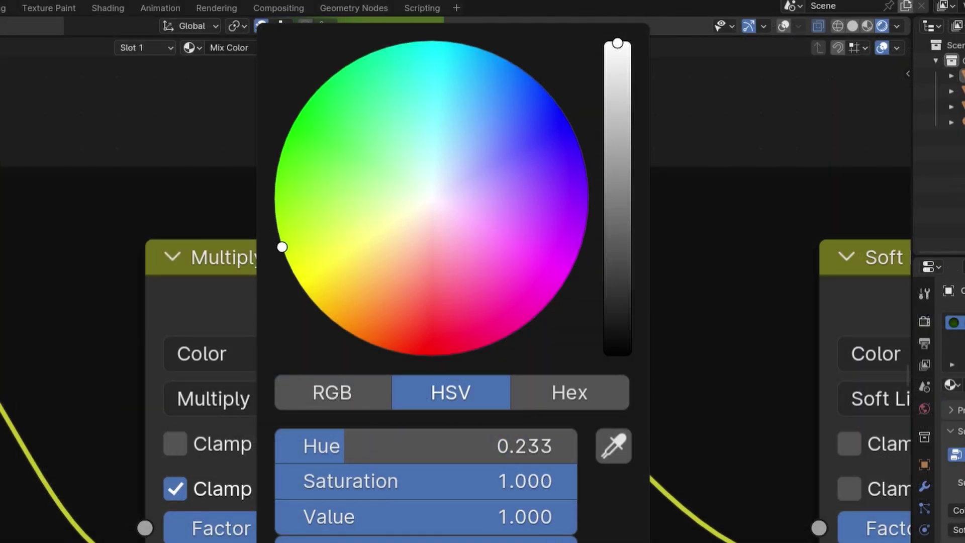
pyautogui.moveTo(341, 446); pyautogui.dragTo(482, 446)
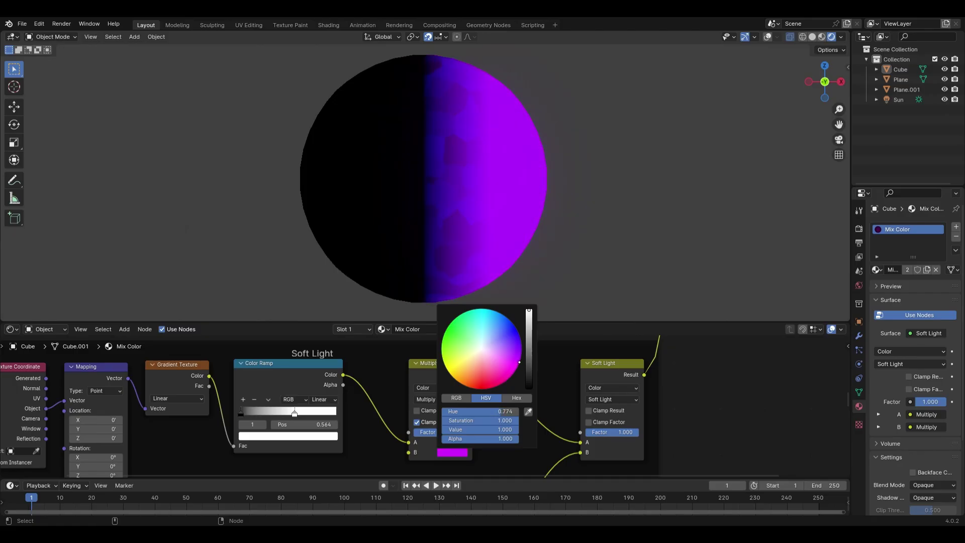
pyautogui.moveTo(493, 411); pyautogui.dragTo(481, 411)
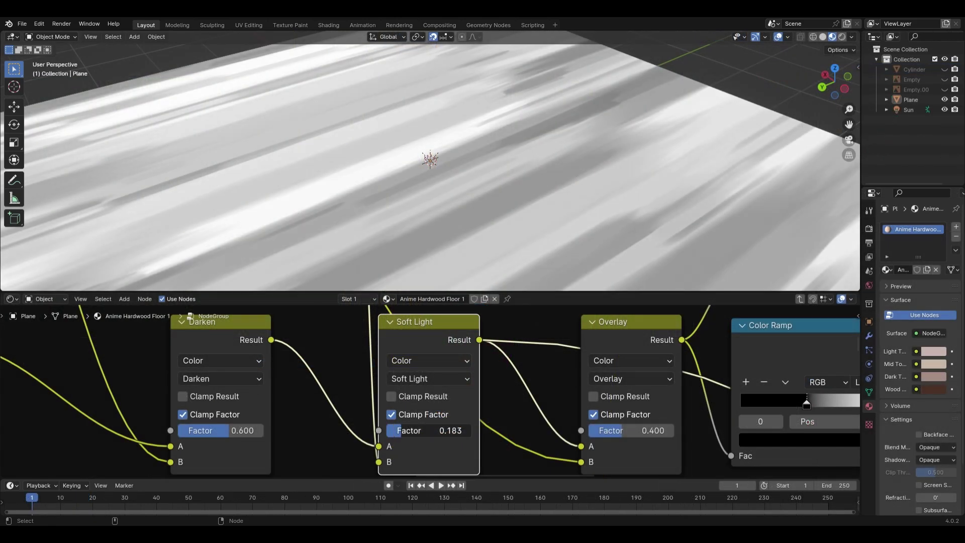
pyautogui.moveTo(402, 431)
pyautogui.mouseDown()
pyautogui.moveTo(471, 430)
pyautogui.moveTo(387, 431)
pyautogui.mouseUp()
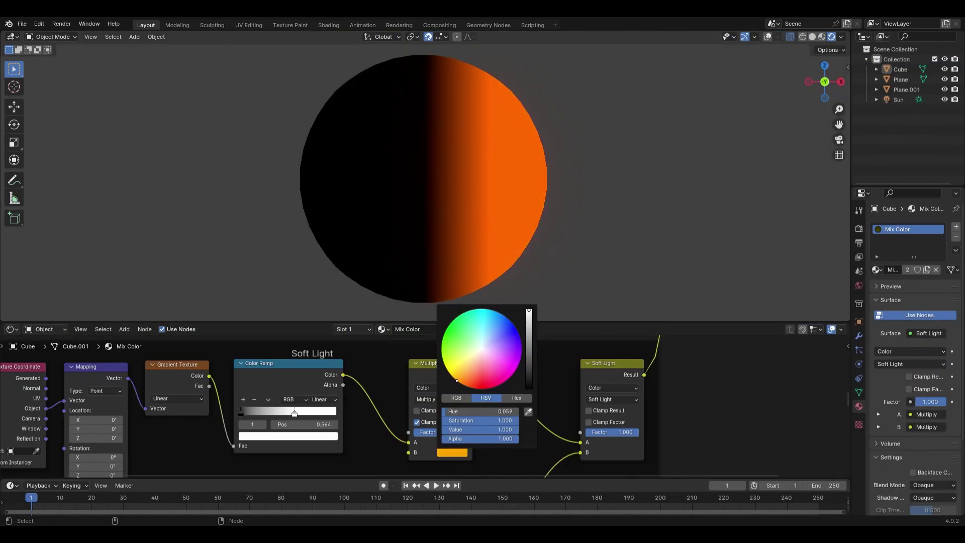
pyautogui.moveTo(460, 385); pyautogui.dragTo(467, 387)
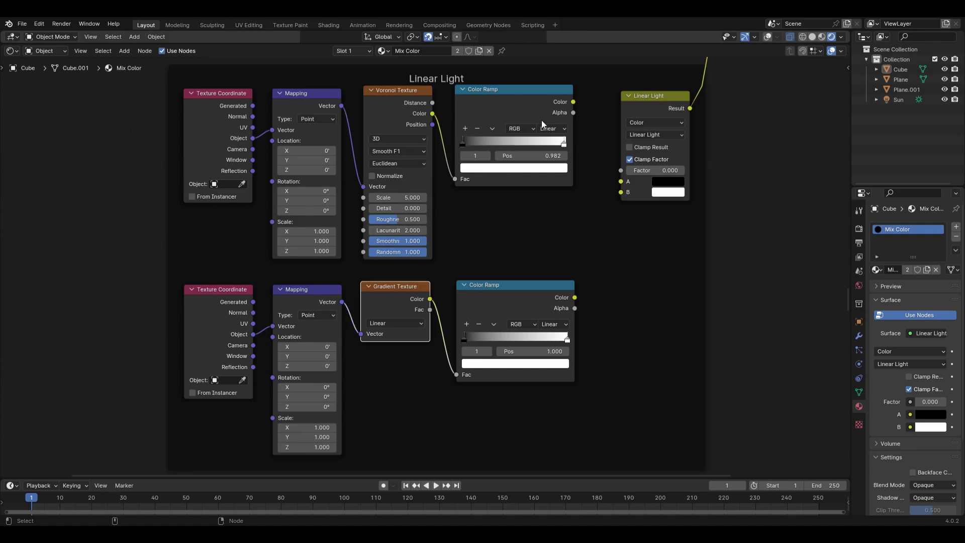
# Link the Voronoi Color Ramp to Linear Light's A input and the gradient Color Ramp to B
pyautogui.moveTo(619, 182); pyautogui.dragTo(620, 182)
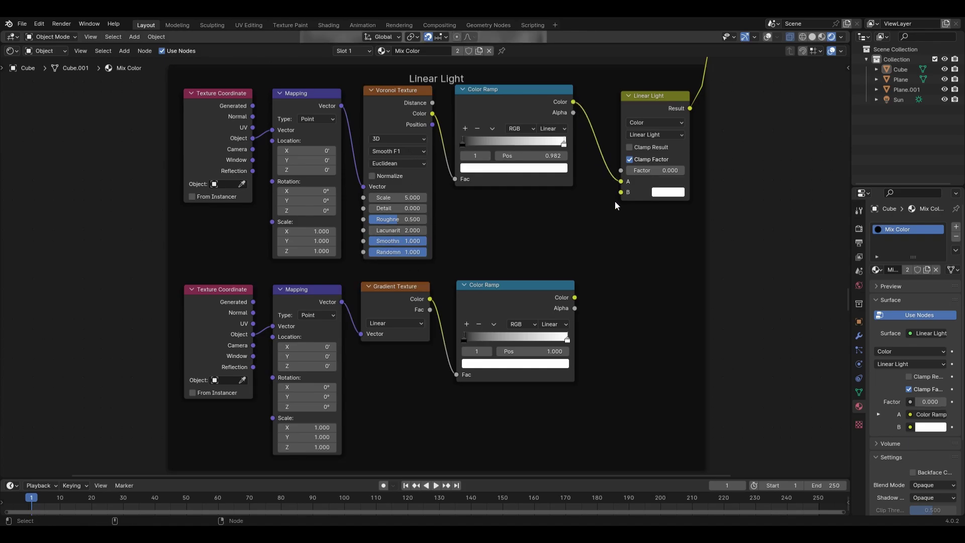
pyautogui.moveTo(575, 297); pyautogui.dragTo(608, 210)
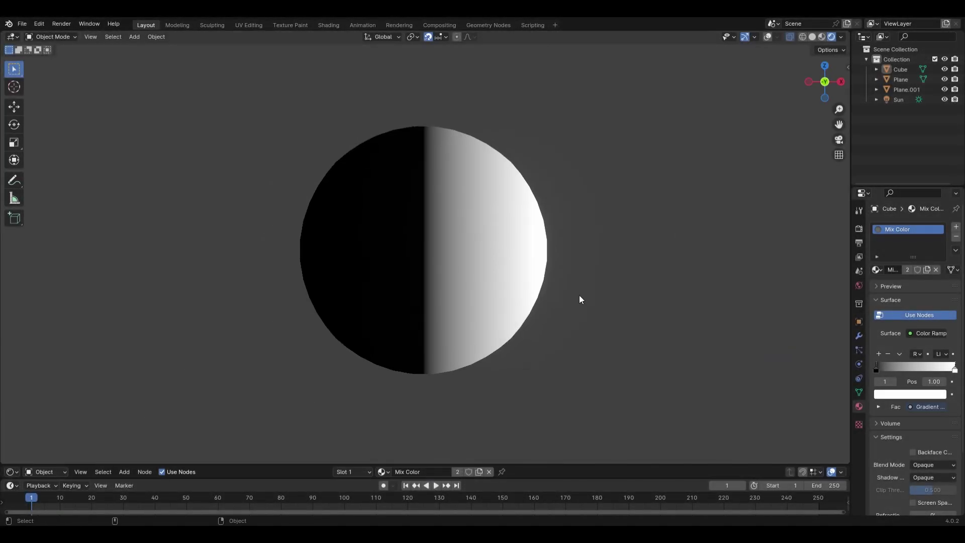
pyautogui.moveTo(668, 253)
pyautogui.mouseDown(button='middle')
pyautogui.moveTo(683, 254)
pyautogui.moveTo(678, 366)
pyautogui.moveTo(704, 350)
pyautogui.moveTo(736, 295)
pyautogui.mouseUp(button='middle')
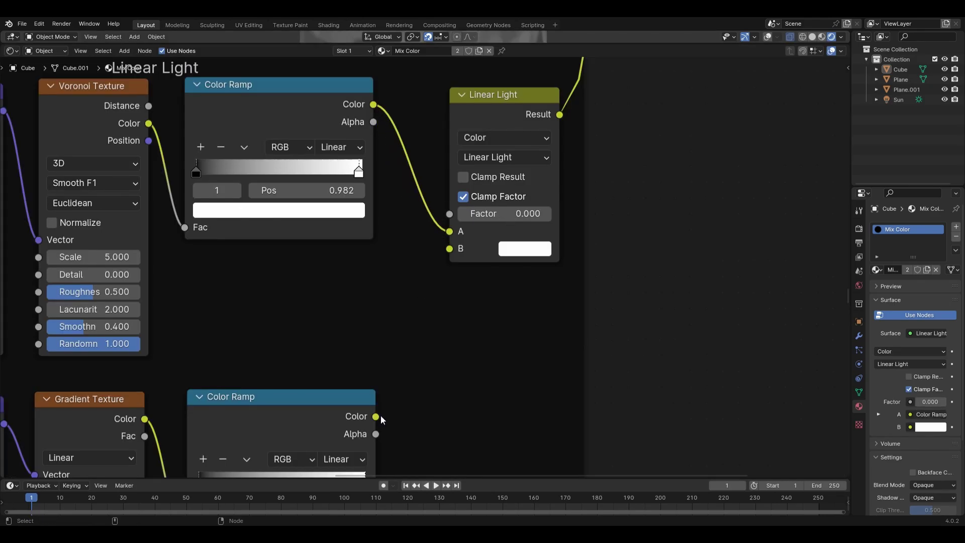
pyautogui.moveTo(377, 416); pyautogui.dragTo(449, 248)
# Raise the Linear Light factor to 1.000 and orbit around the sphere
pyautogui.moveTo(482, 213); pyautogui.dragTo(495, 213)
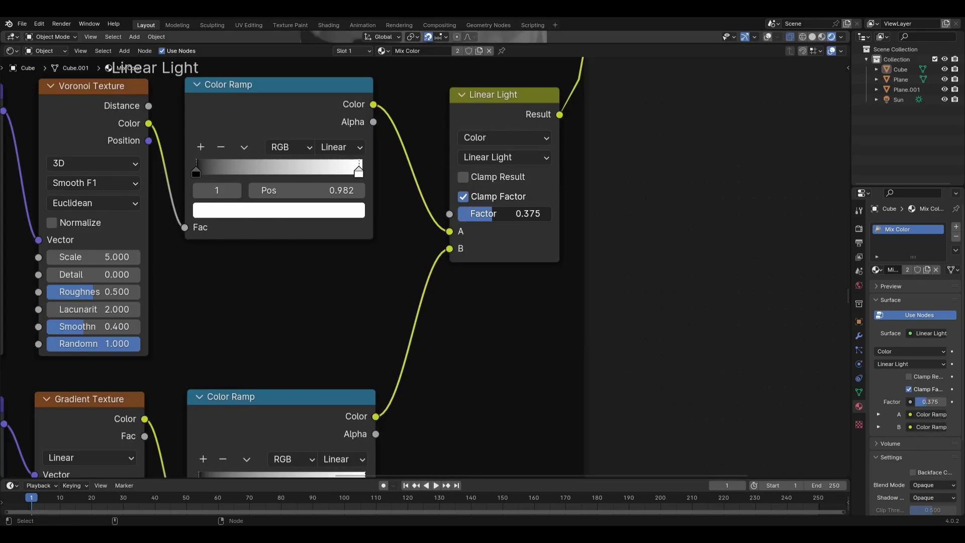
pyautogui.moveTo(496, 214); pyautogui.dragTo(505, 213)
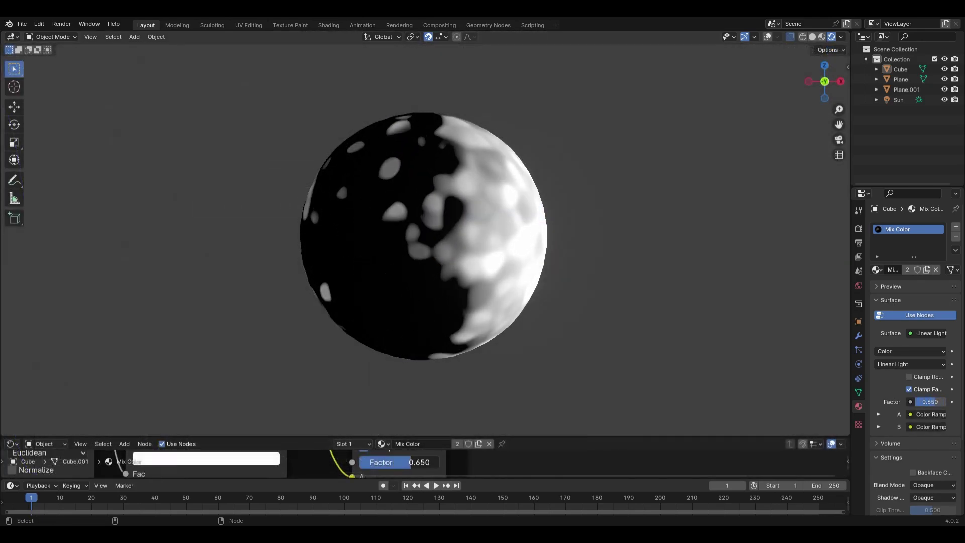
pyautogui.moveTo(409, 462); pyautogui.dragTo(439, 462)
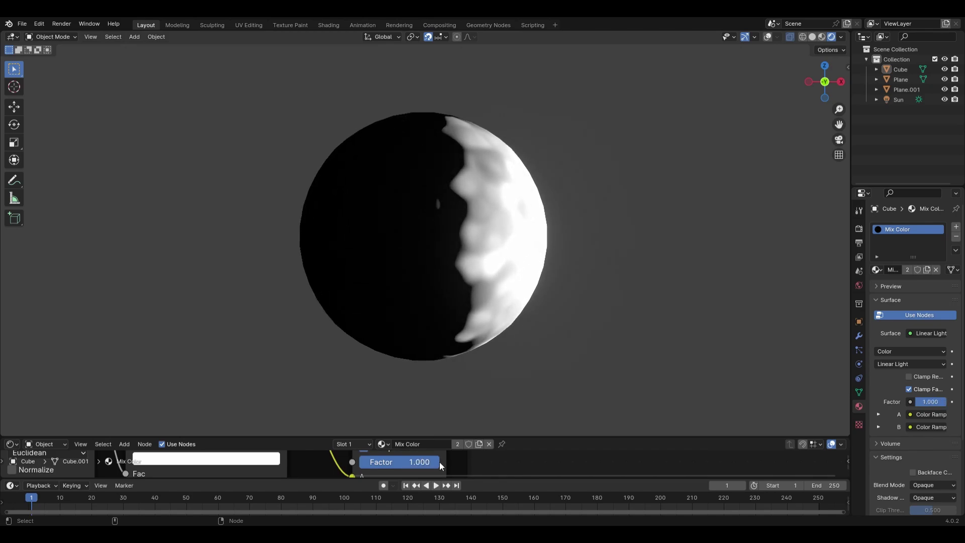
pyautogui.moveTo(709, 291)
pyautogui.mouseDown(button='middle')
pyautogui.moveTo(686, 318)
pyautogui.moveTo(634, 342)
pyautogui.mouseUp(button='middle')
# Maximize the Shader Editor with Ctrl+Space to show the fireball node tree
pyautogui.hotkey('ctrl', 'space')
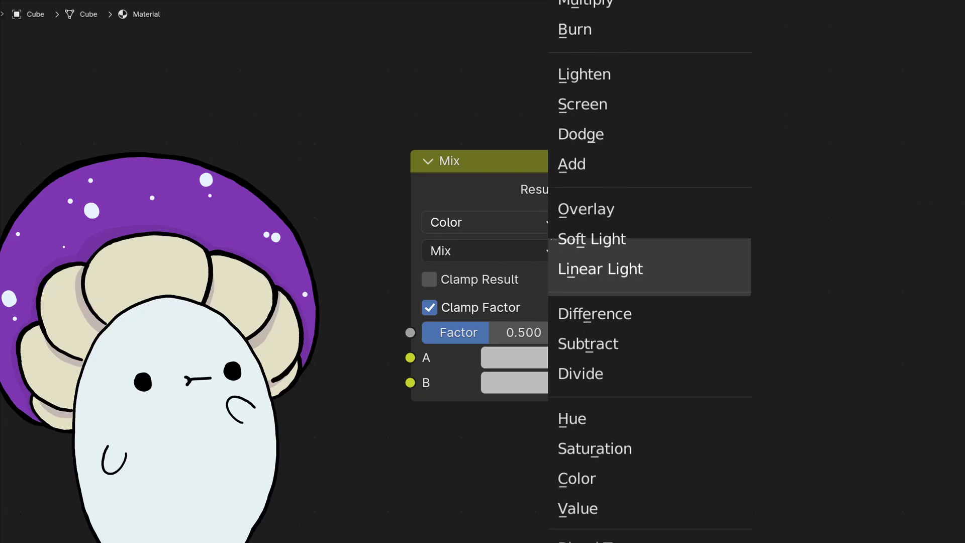
# Connect the blue Voronoi Color Ramp to the Difference mix's B input
pyautogui.scroll(-3, 648, 266)
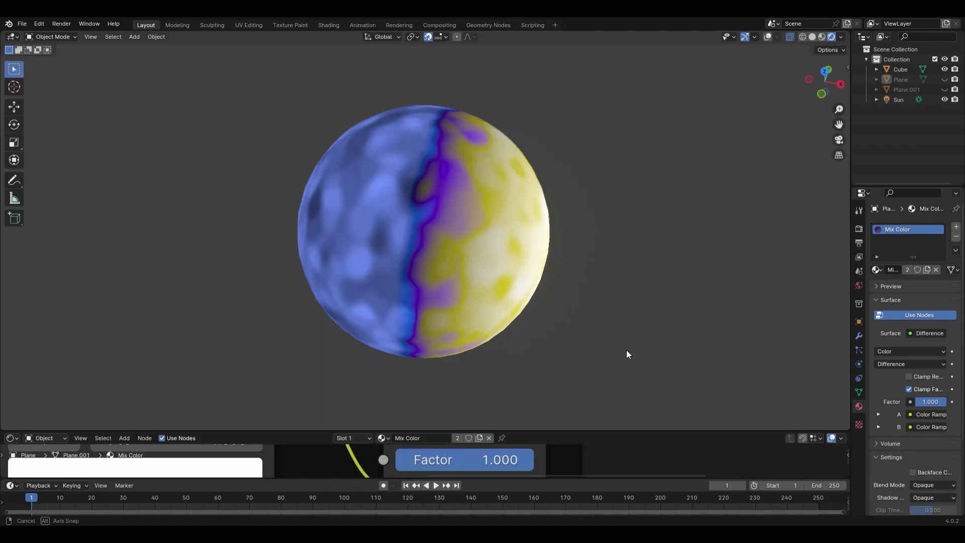
pyautogui.moveTo(626, 351); pyautogui.dragTo(516, 387, button='middle')
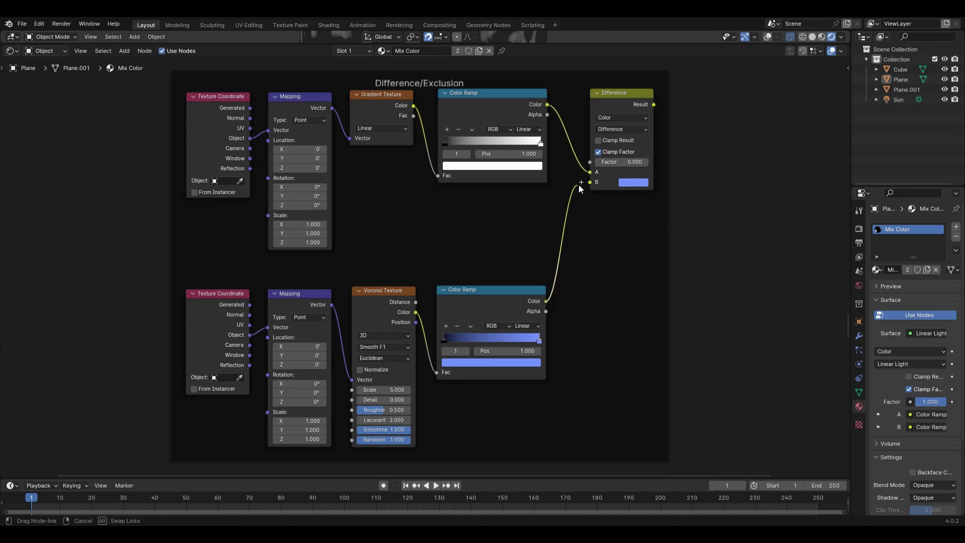
pyautogui.moveTo(579, 186); pyautogui.dragTo(589, 185)
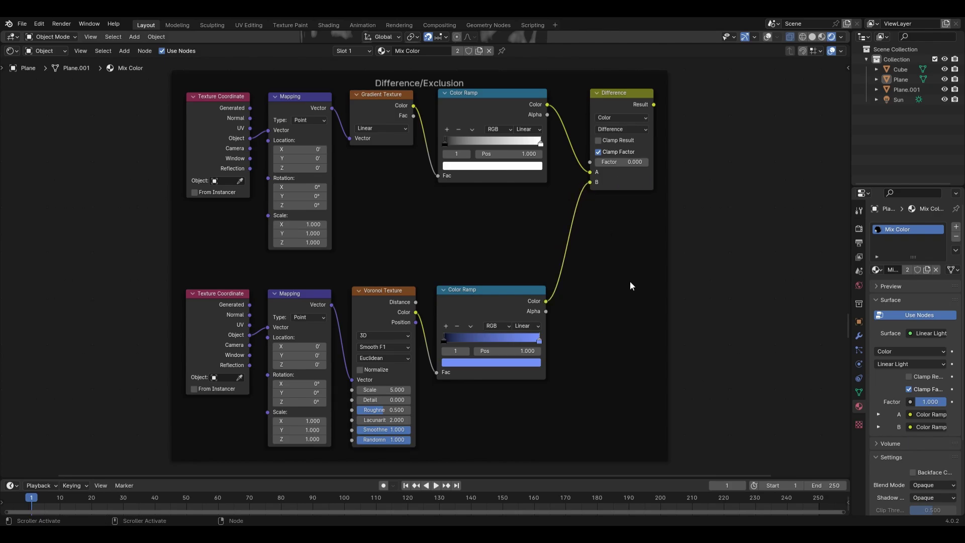
# Raise the Difference factor to 1.000 and orbit to see the sphere's blue and yellow halves
pyautogui.press('KP_Decimal')
pyautogui.moveTo(452, 328); pyautogui.dragTo(465, 328)
pyautogui.moveTo(470, 329); pyautogui.dragTo(480, 328)
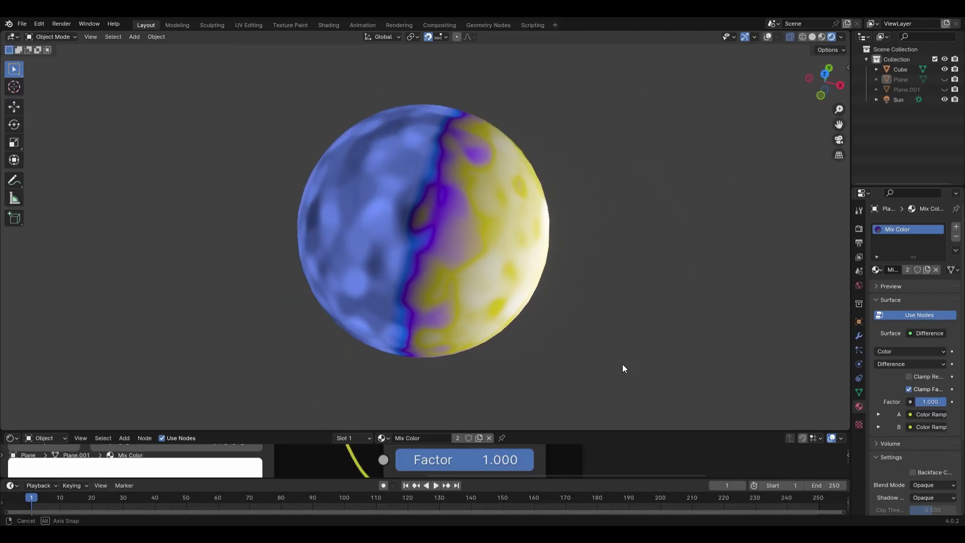
pyautogui.moveTo(622, 365); pyautogui.dragTo(441, 95, button='middle')
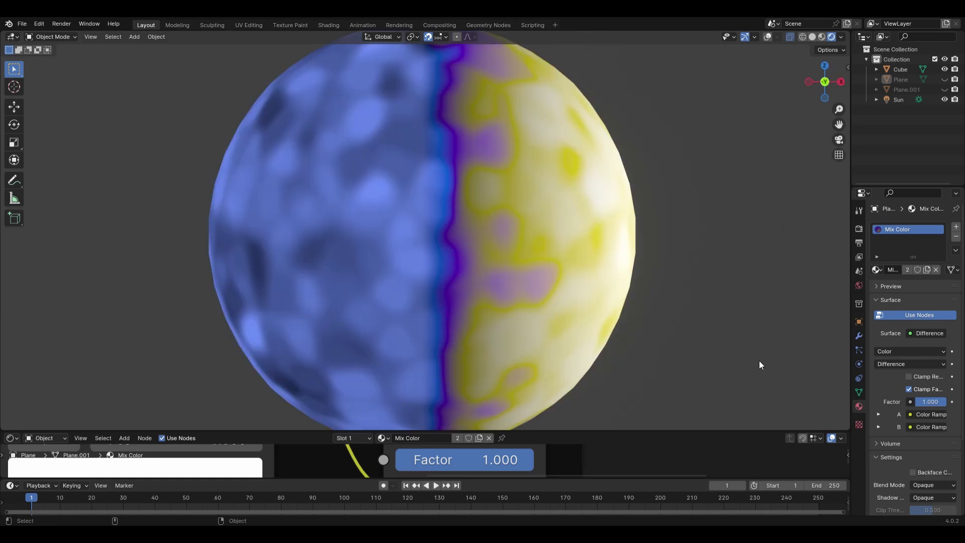
pyautogui.moveTo(760, 361); pyautogui.dragTo(249, 334, button='middle')
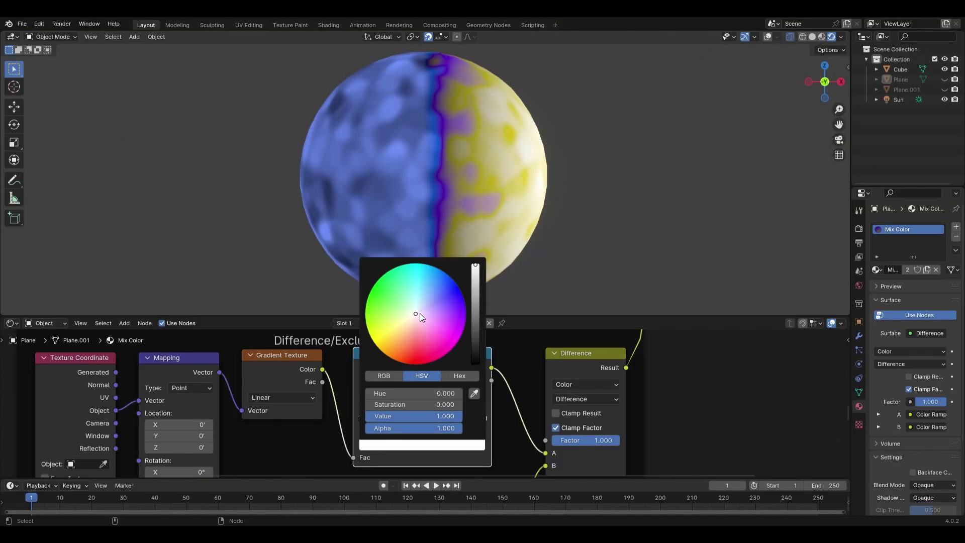
# Recolour the gradient Color Ramp stop through green and black to a full-value cyan-blue
pyautogui.moveTo(421, 318)
pyautogui.mouseDown()
pyautogui.moveTo(366, 305)
pyautogui.moveTo(414, 362)
pyautogui.moveTo(441, 352)
pyautogui.moveTo(464, 314)
pyautogui.moveTo(460, 290)
pyautogui.moveTo(455, 345)
pyautogui.mouseUp()
pyautogui.moveTo(476, 264); pyautogui.dragTo(475, 355)
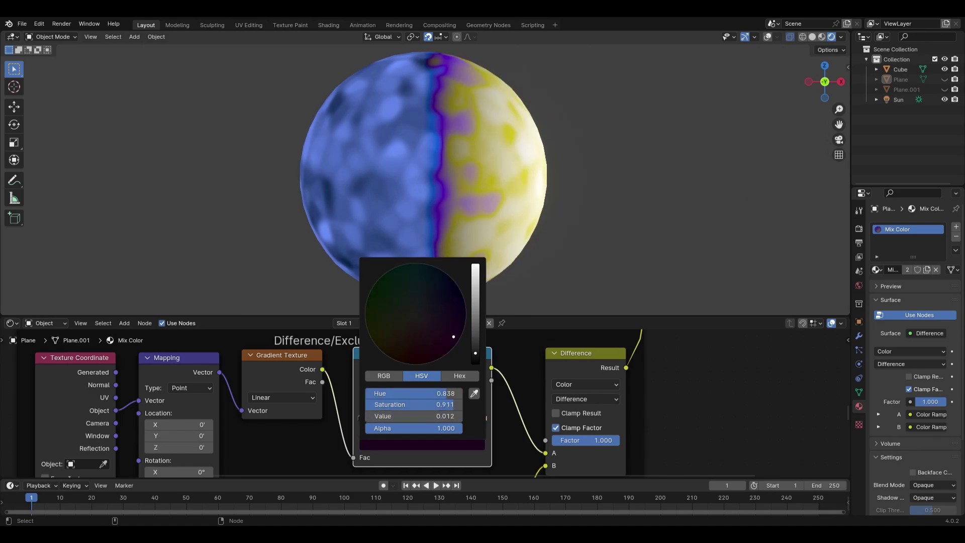
pyautogui.moveTo(457, 296); pyautogui.dragTo(381, 277)
pyautogui.moveTo(476, 352); pyautogui.dragTo(476, 264)
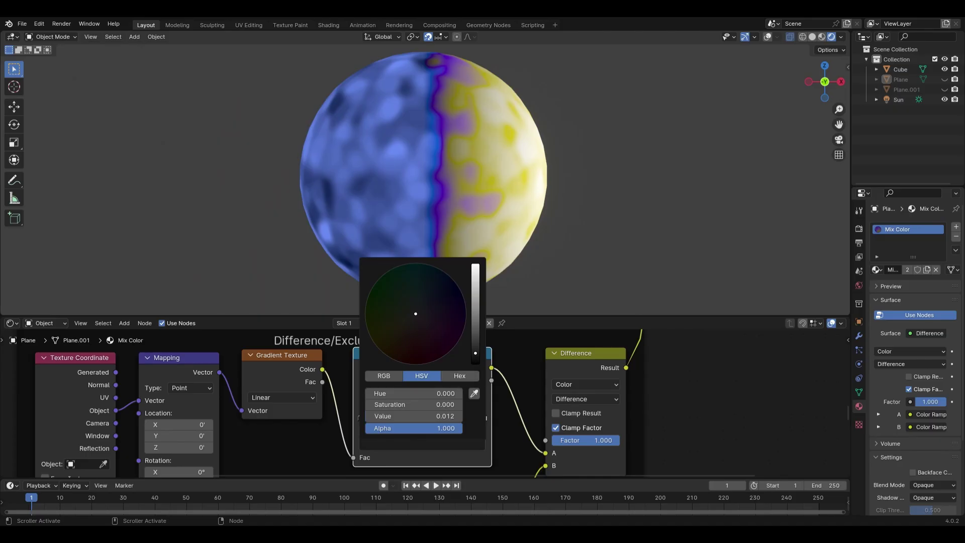
pyautogui.moveTo(476, 354); pyautogui.dragTo(476, 265)
pyautogui.moveTo(417, 311)
pyautogui.mouseDown()
pyautogui.moveTo(454, 326)
pyautogui.moveTo(449, 282)
pyautogui.moveTo(387, 284)
pyautogui.moveTo(375, 302)
pyautogui.mouseUp()
# Set the Mix blend type to Exclusion, then enlarge and zoom the 3D view on the sphere
pyautogui.click(443, 260)
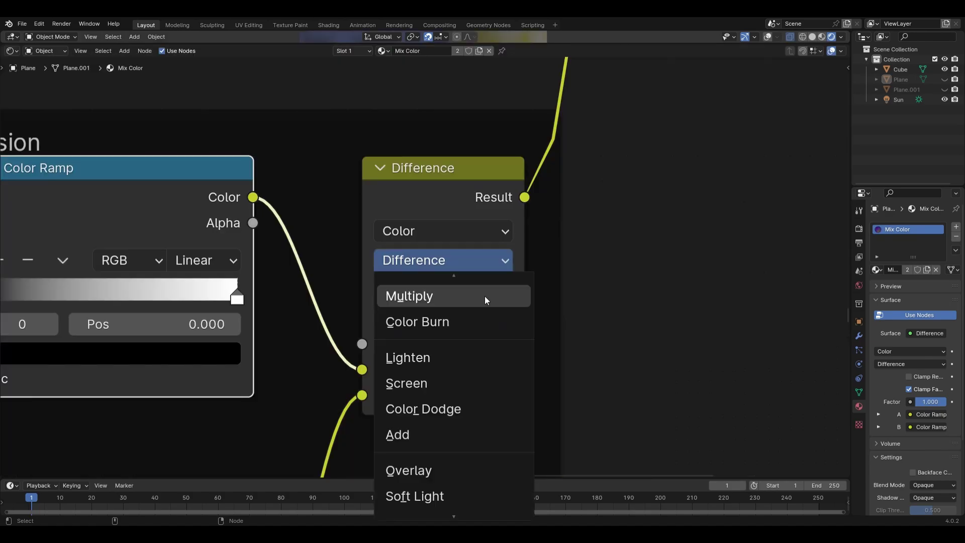
pyautogui.scroll(-2, 485, 300)
pyautogui.scroll(-9, 485, 300)
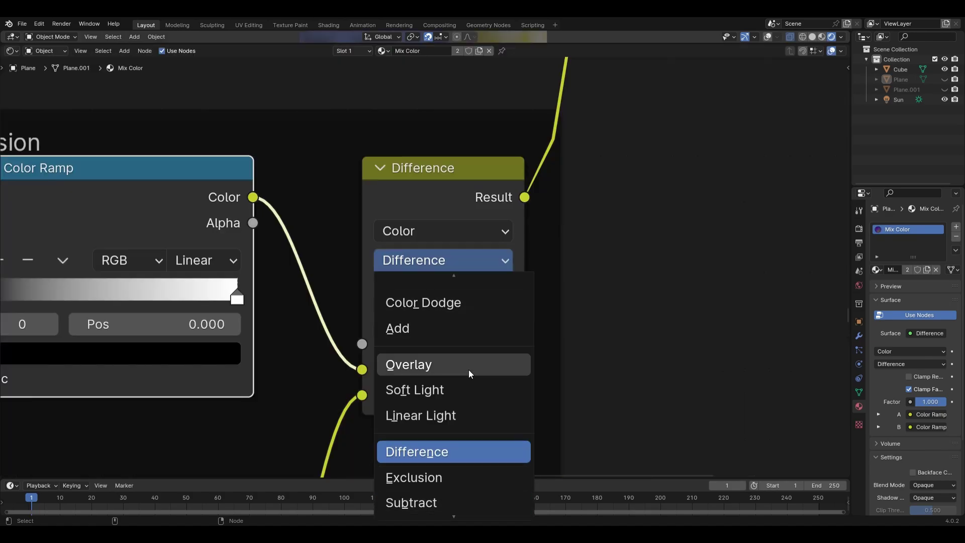
pyautogui.click(459, 480)
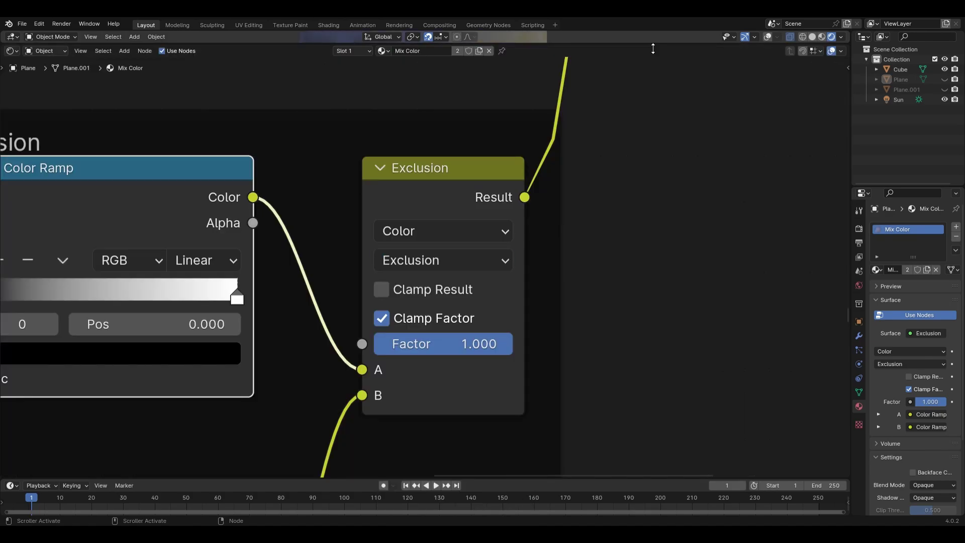
pyautogui.moveTo(653, 48); pyautogui.dragTo(649, 473)
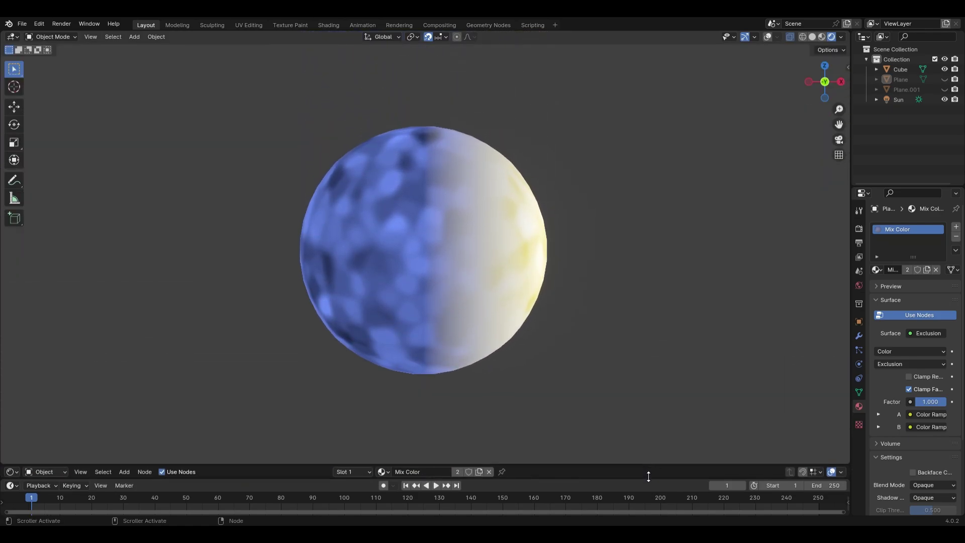
pyautogui.keyDown('ctrl'); pyautogui.moveTo(656, 378); pyautogui.dragTo(538, 417, button='middle'); pyautogui.keyUp('ctrl')
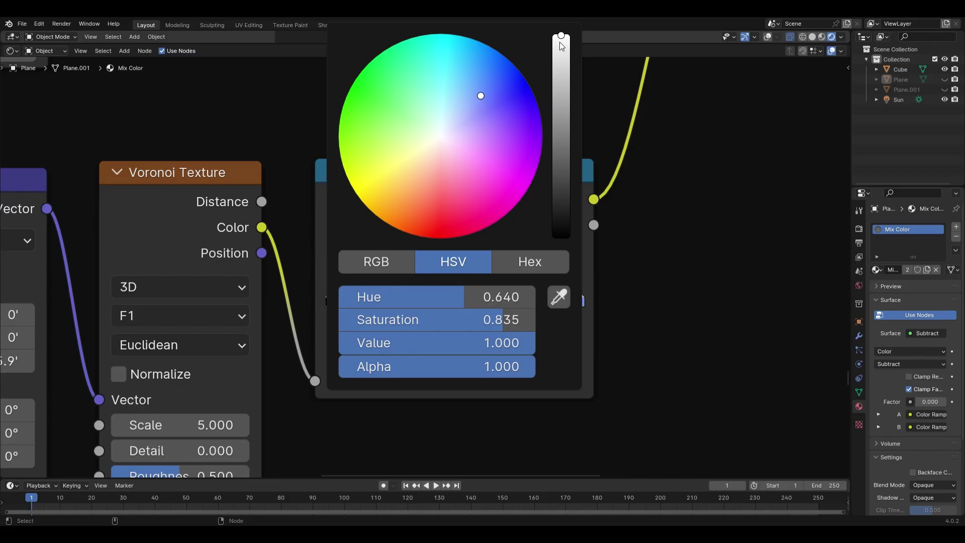
# Darken one colour to near black, brighten another to red-pink, and set Subtract factor to 1.0
pyautogui.moveTo(559, 41)
pyautogui.mouseDown()
pyautogui.moveTo(561, 235)
pyautogui.moveTo(561, 35)
pyautogui.mouseUp()
pyautogui.moveTo(484, 98); pyautogui.dragTo(436, 172)
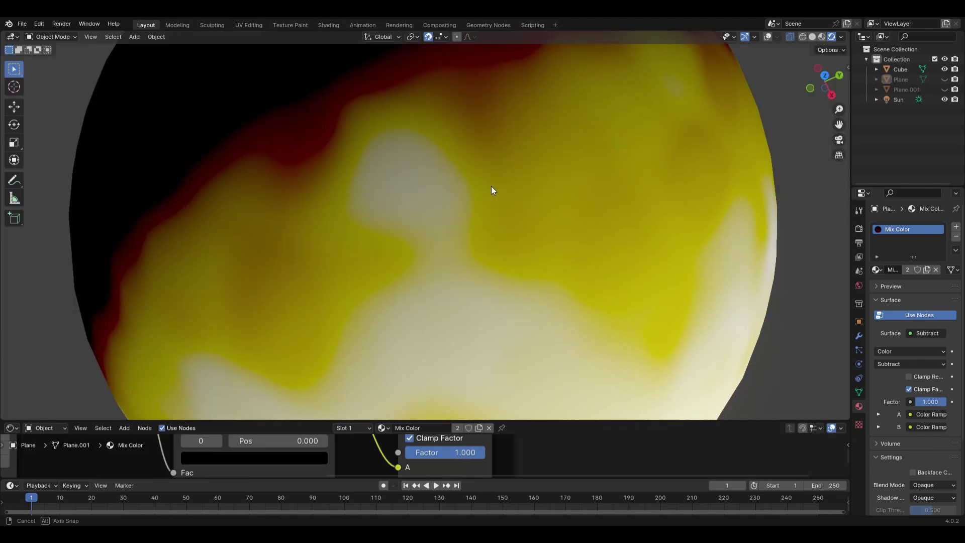
pyautogui.moveTo(491, 189); pyautogui.dragTo(548, 151, button='middle')
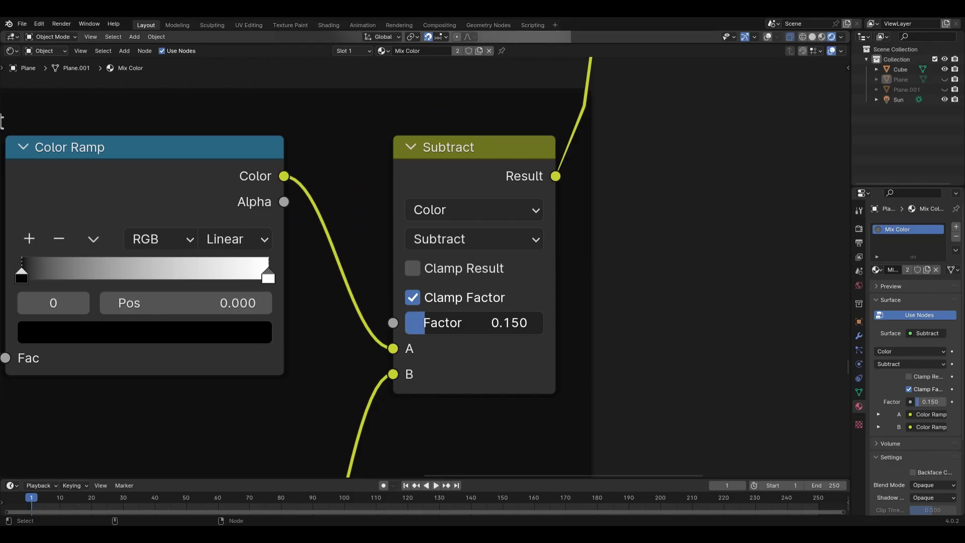
pyautogui.moveTo(474, 322); pyautogui.dragTo(489, 322)
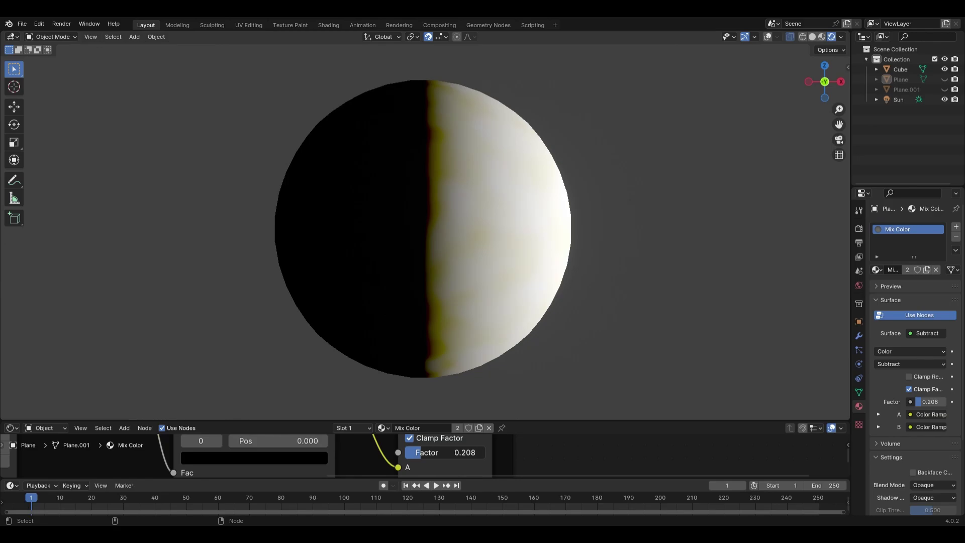
pyautogui.moveTo(439, 453); pyautogui.dragTo(485, 453)
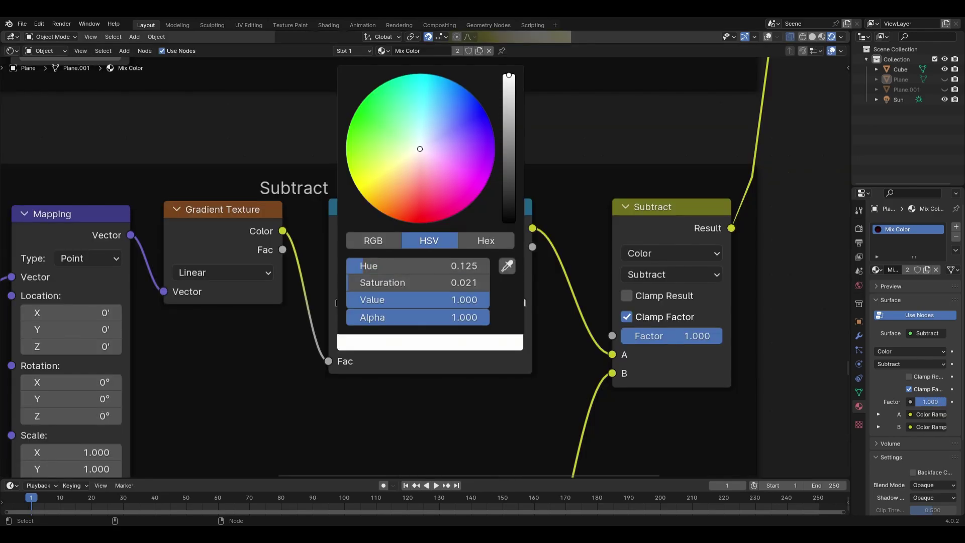
# Recolour the ramps through red, green and blue, ending with a blue Voronoi ramp
pyautogui.moveTo(421, 150)
pyautogui.mouseDown()
pyautogui.moveTo(424, 168)
pyautogui.moveTo(404, 192)
pyautogui.mouseUp()
pyautogui.moveTo(403, 192); pyautogui.dragTo(401, 198)
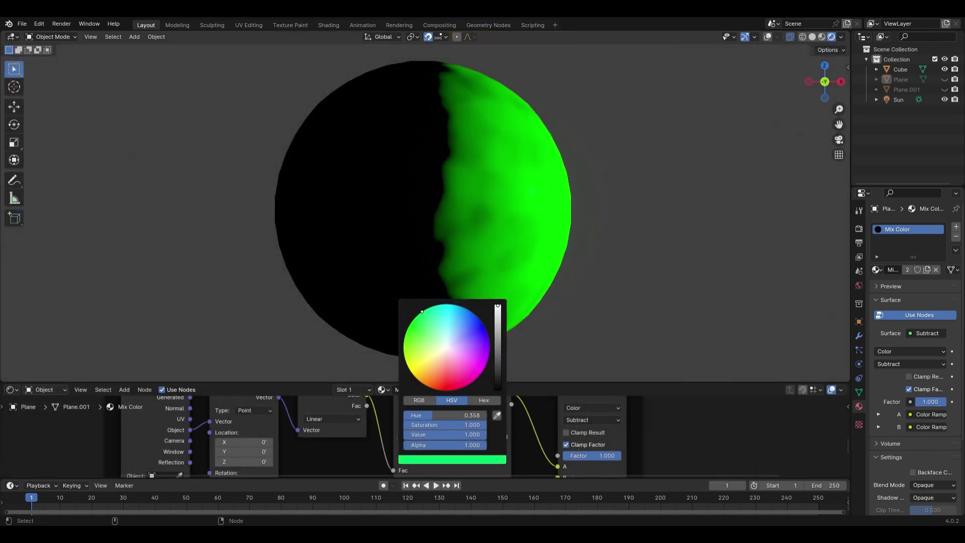
pyautogui.moveTo(423, 311)
pyautogui.mouseDown()
pyautogui.moveTo(458, 305)
pyautogui.moveTo(482, 321)
pyautogui.moveTo(489, 348)
pyautogui.moveTo(473, 382)
pyautogui.moveTo(426, 385)
pyautogui.moveTo(403, 345)
pyautogui.mouseUp()
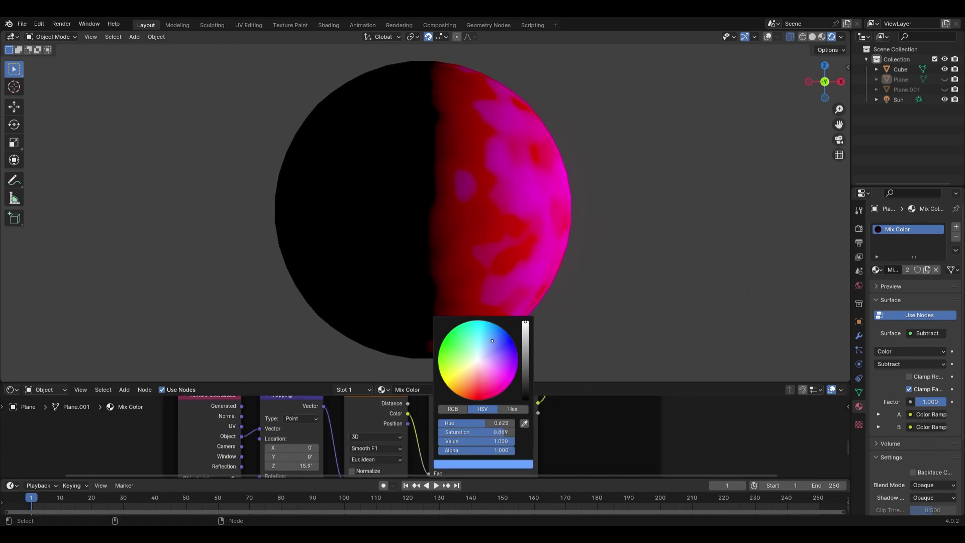
pyautogui.moveTo(492, 341)
pyautogui.mouseDown()
pyautogui.moveTo(494, 327)
pyautogui.moveTo(454, 329)
pyautogui.moveTo(438, 367)
pyautogui.moveTo(448, 386)
pyautogui.mouseUp()
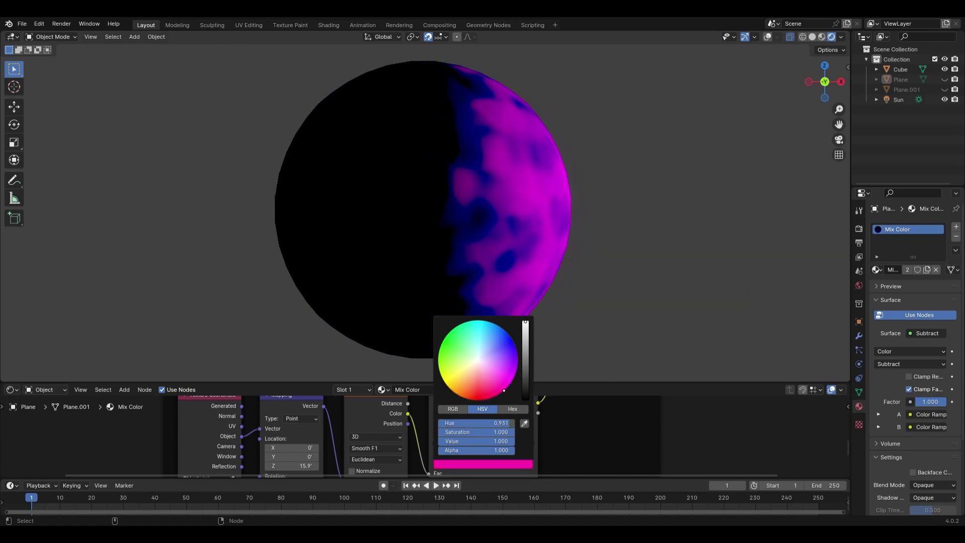
pyautogui.moveTo(494, 396)
pyautogui.mouseDown()
pyautogui.moveTo(517, 369)
pyautogui.moveTo(516, 349)
pyautogui.mouseUp()
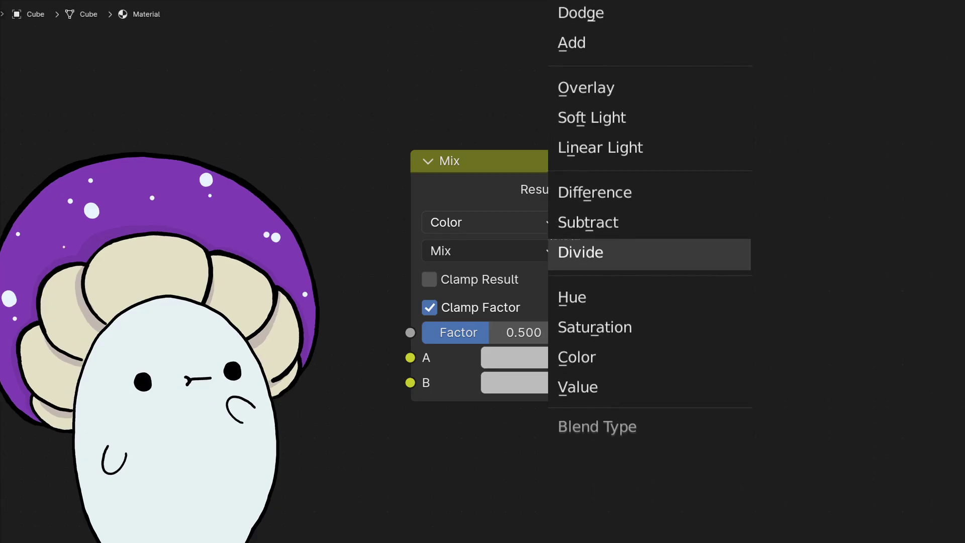
# Set the Mix node's blend type to Divide and raise its factor
pyautogui.click(581, 251)
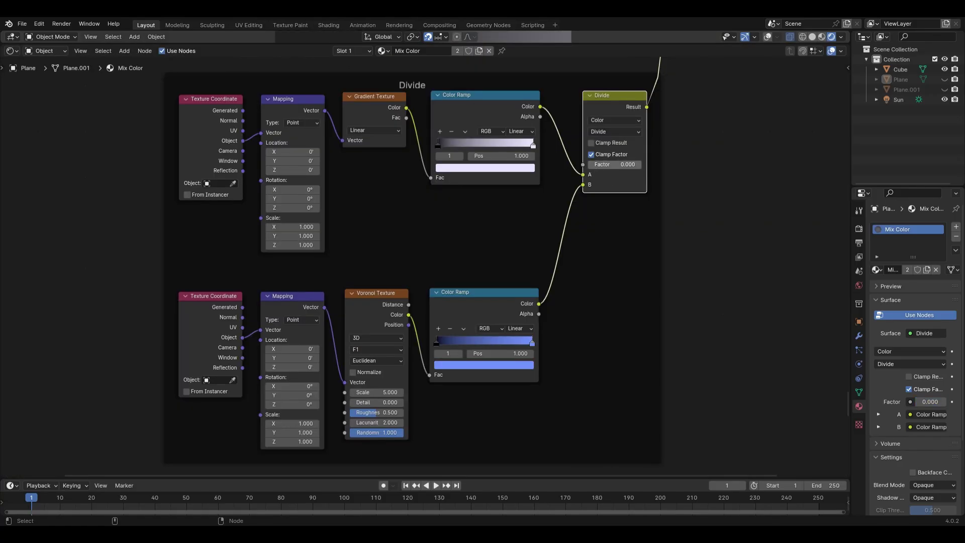
pyautogui.moveTo(615, 164); pyautogui.dragTo(633, 164)
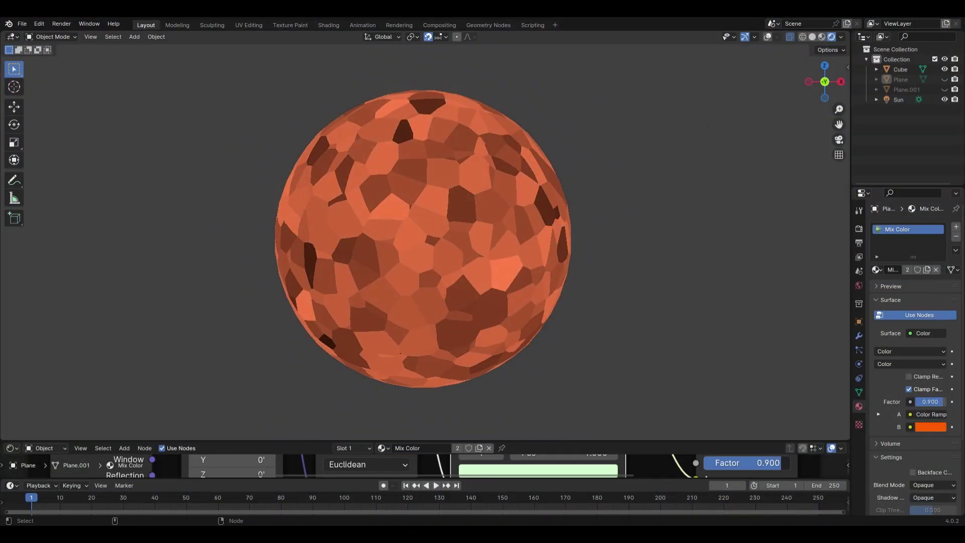
# Plug the Voronoi ramp into the Hue mix's A, set factor 0.192, and raise Color Shift
pyautogui.moveTo(643, 177); pyautogui.dragTo(657, 201)
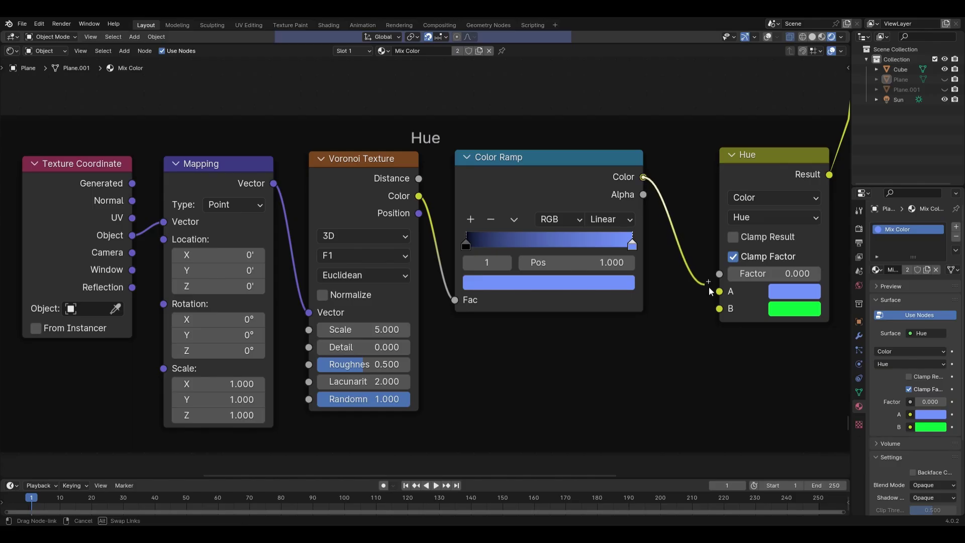
pyautogui.moveTo(708, 287); pyautogui.dragTo(724, 297)
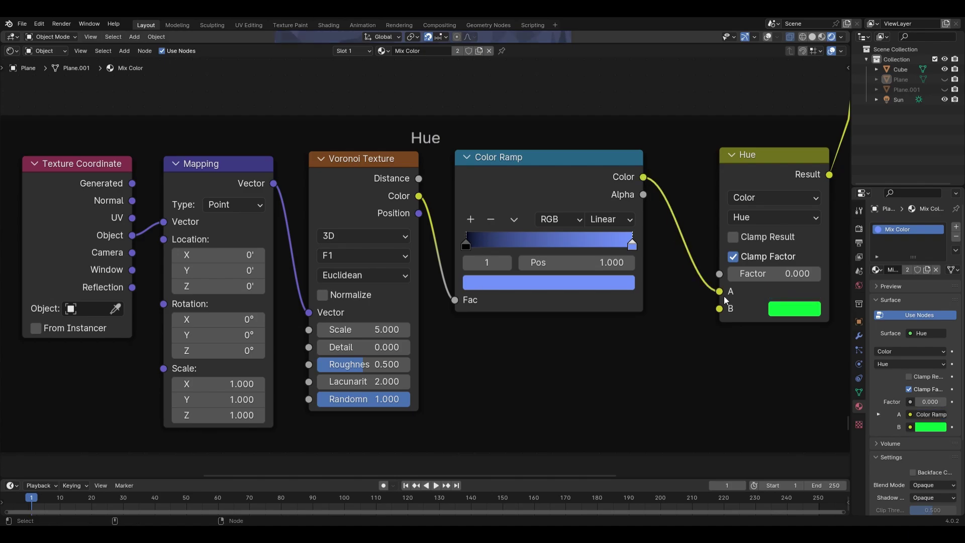
pyautogui.moveTo(452, 328); pyautogui.dragTo(472, 328)
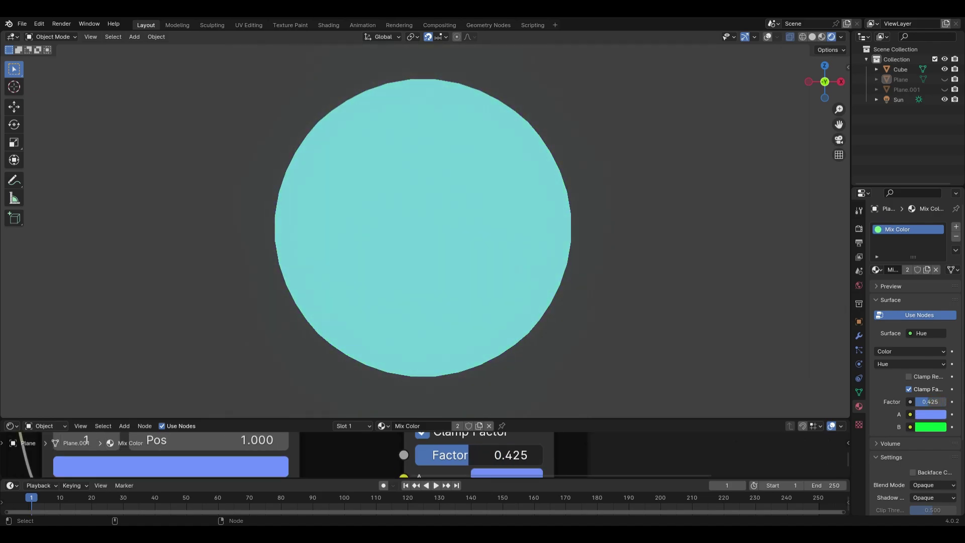
pyautogui.moveTo(511, 455); pyautogui.dragTo(481, 455)
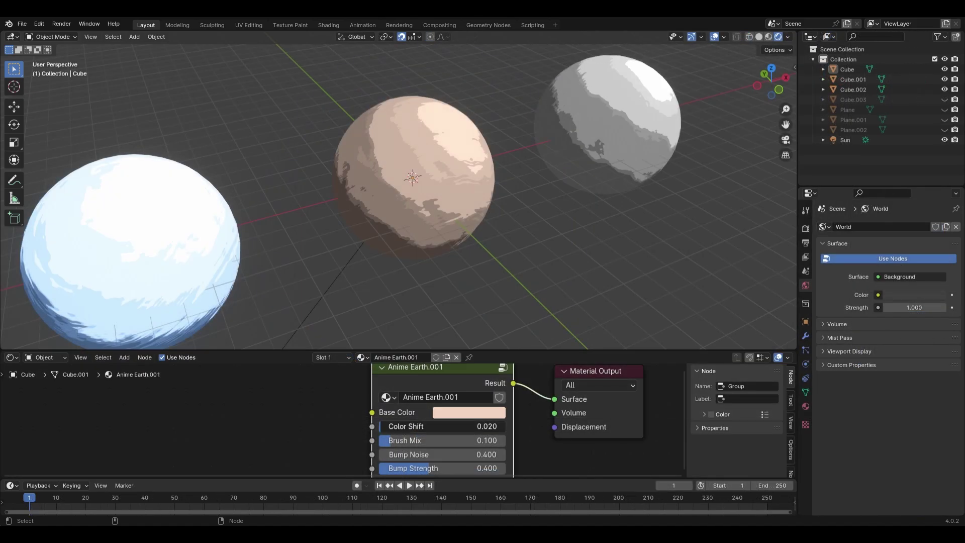
pyautogui.moveTo(400, 426); pyautogui.dragTo(428, 426)
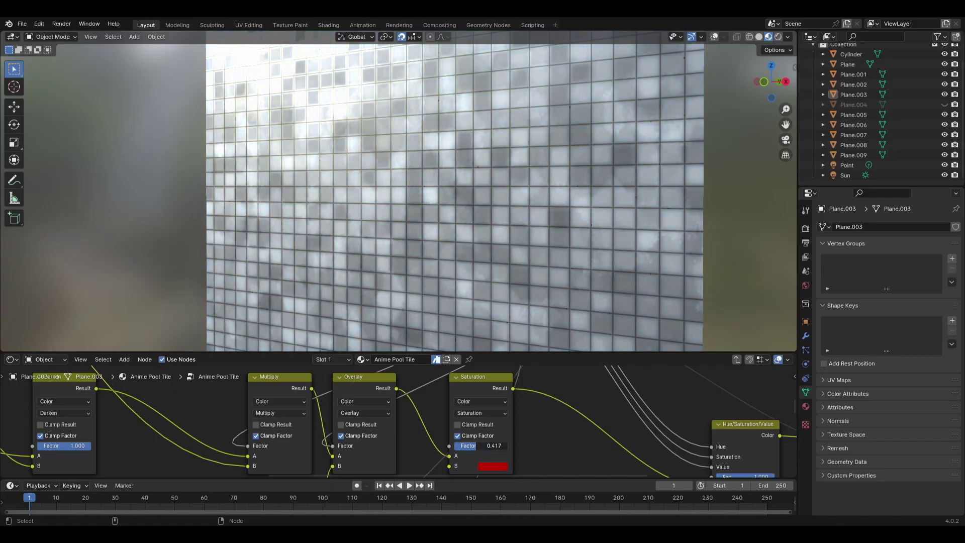
# Adjust the Saturation mix's A and B colours and factor, leaving the factor at zero
pyautogui.moveTo(475, 446); pyautogui.dragTo(494, 446)
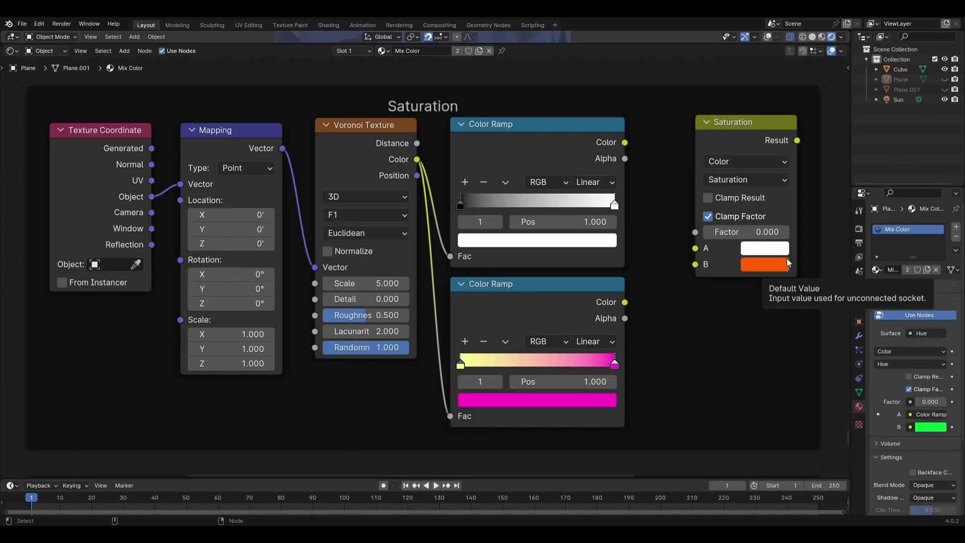
pyautogui.click(784, 249)
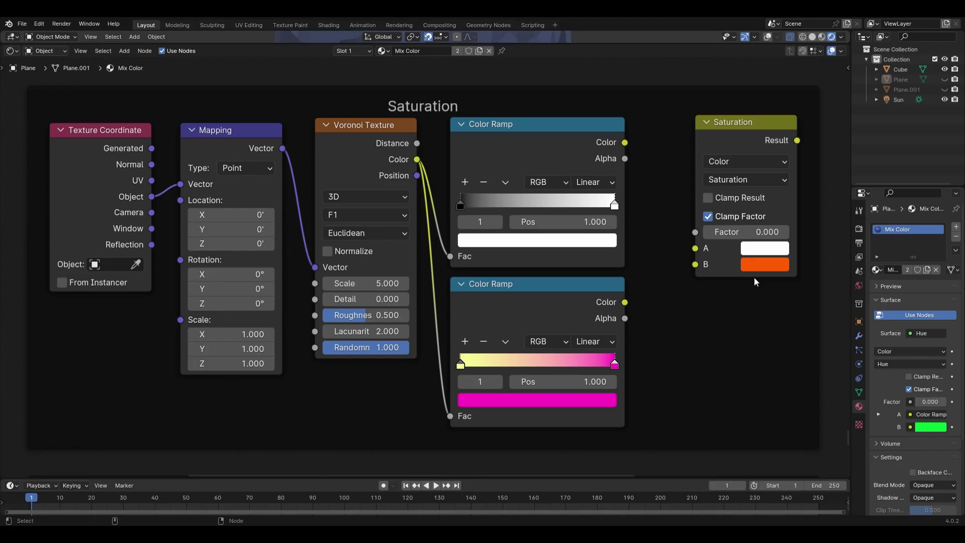
pyautogui.click(583, 80)
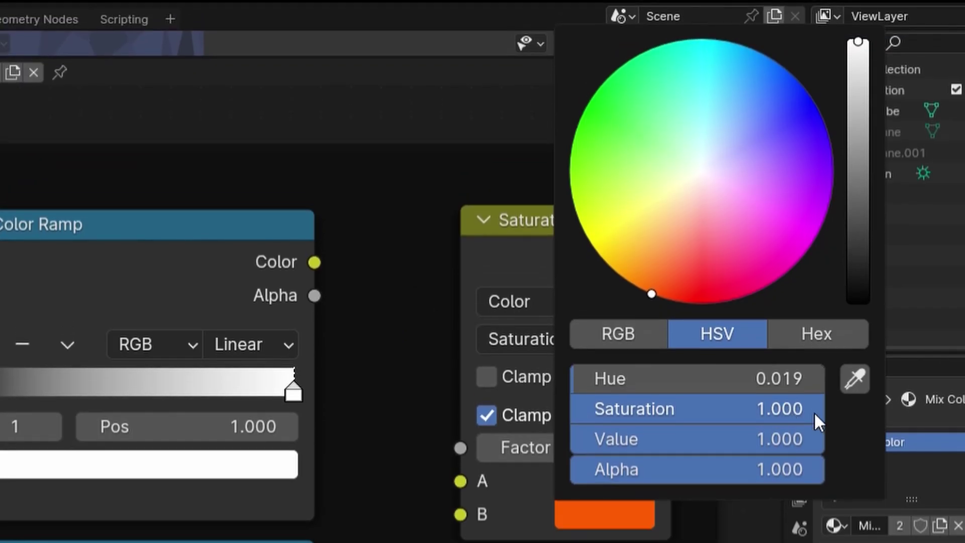
pyautogui.moveTo(525, 447); pyautogui.dragTo(571, 447)
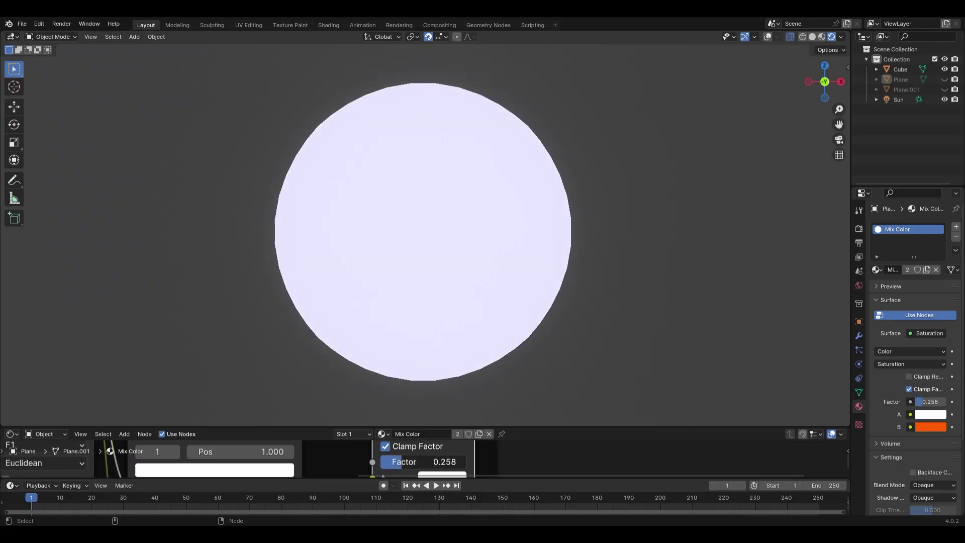
pyautogui.moveTo(402, 461)
pyautogui.mouseDown()
pyautogui.moveTo(467, 462)
pyautogui.moveTo(382, 462)
pyautogui.moveTo(411, 461)
pyautogui.mouseUp()
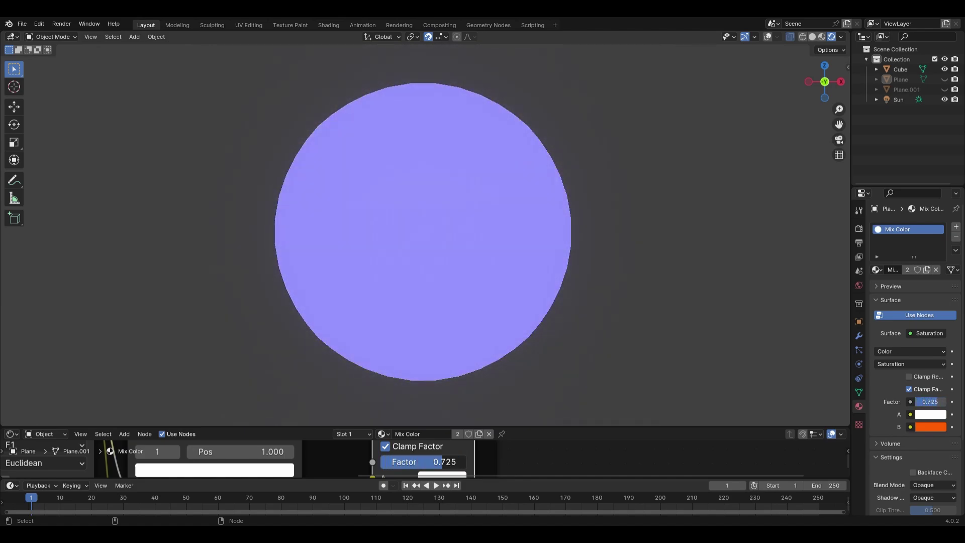
pyautogui.moveTo(442, 462); pyautogui.dragTo(412, 461)
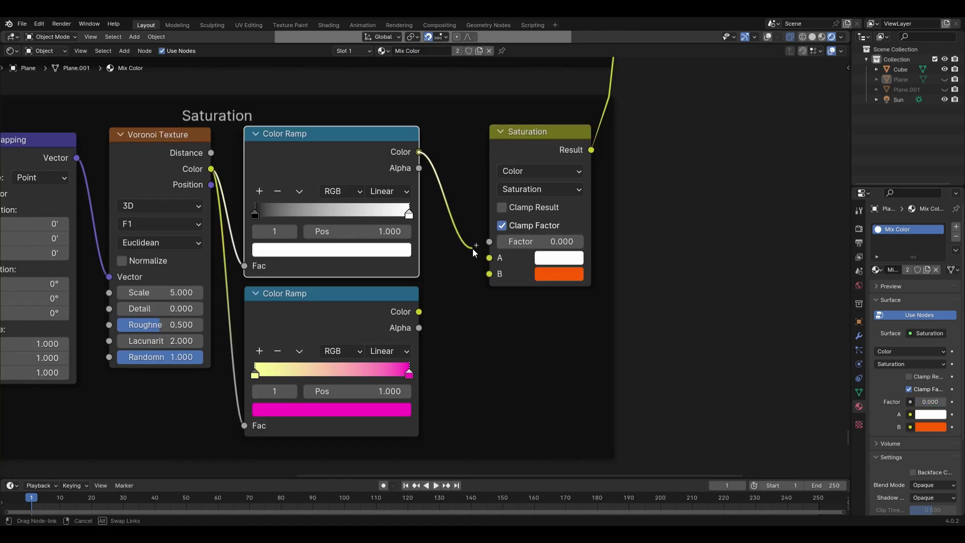
# Connect the white ramp to input A and slide the lower ramp's magenta stop to about 0.28
pyautogui.moveTo(476, 252); pyautogui.dragTo(487, 258)
pyautogui.click(312, 410)
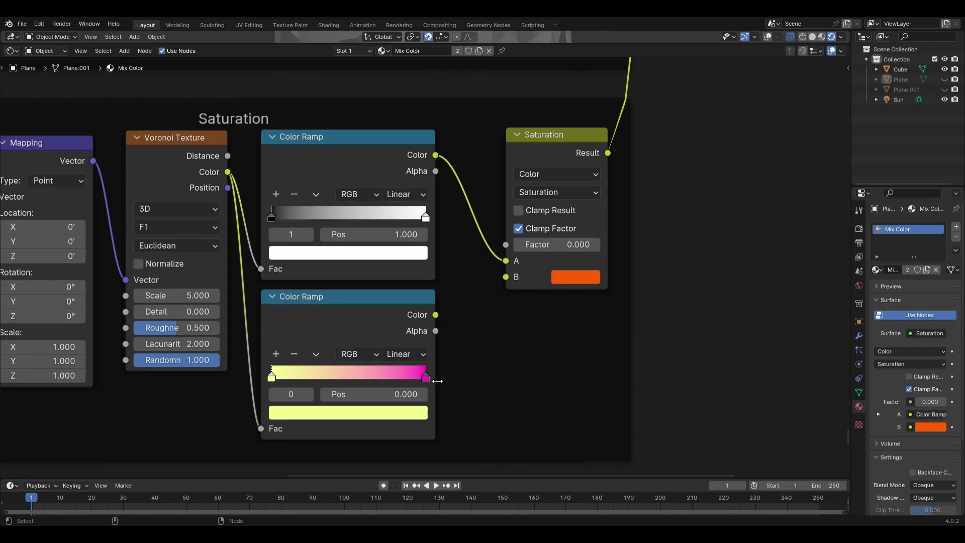
pyautogui.click(425, 375)
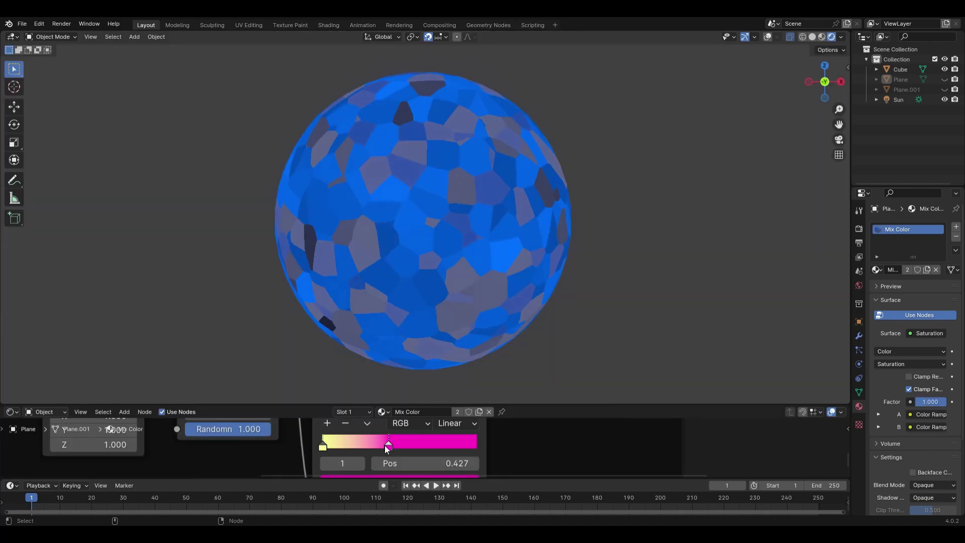
pyautogui.moveTo(388, 445); pyautogui.dragTo(335, 446)
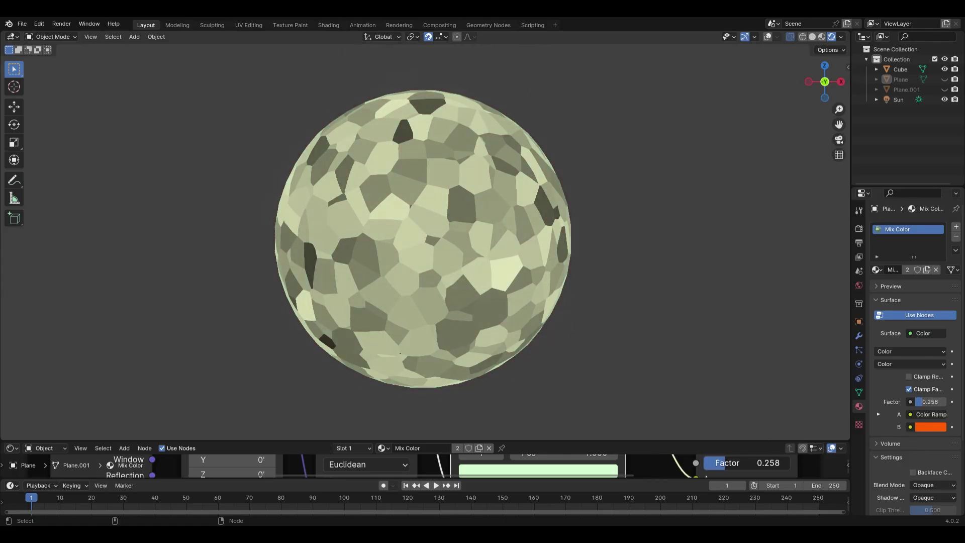
# Set the Color-mode Mix node's factor to 1.000
pyautogui.moveTo(728, 463); pyautogui.dragTo(790, 463)
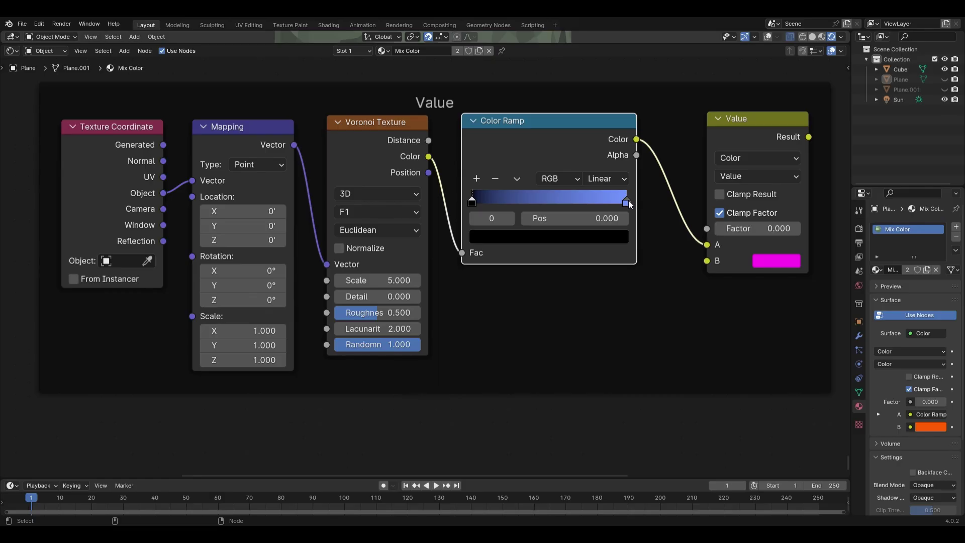
# Darken the ramp's right stop colour and set input B's colour Value to 2
pyautogui.click(628, 201)
pyautogui.click(596, 236)
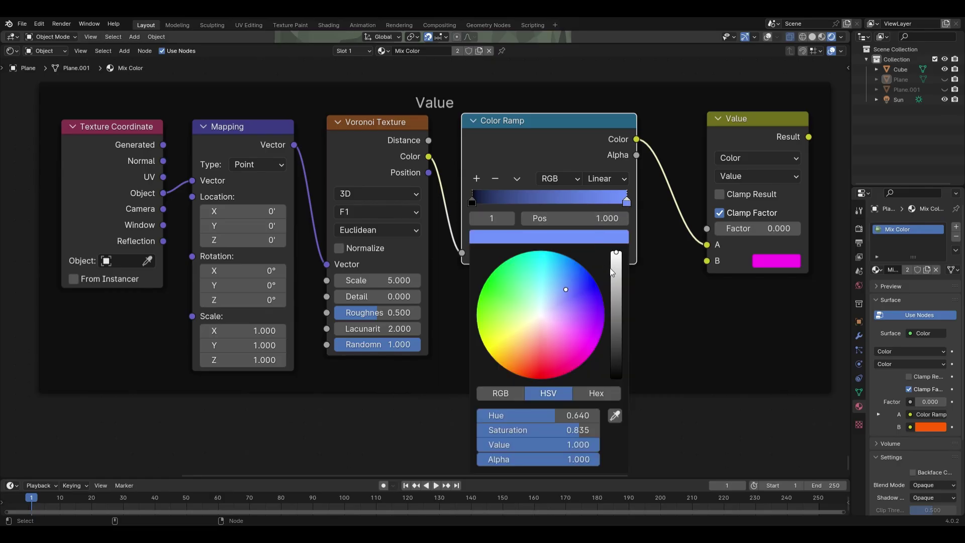
pyautogui.moveTo(614, 263); pyautogui.dragTo(616, 307)
pyautogui.click(776, 261)
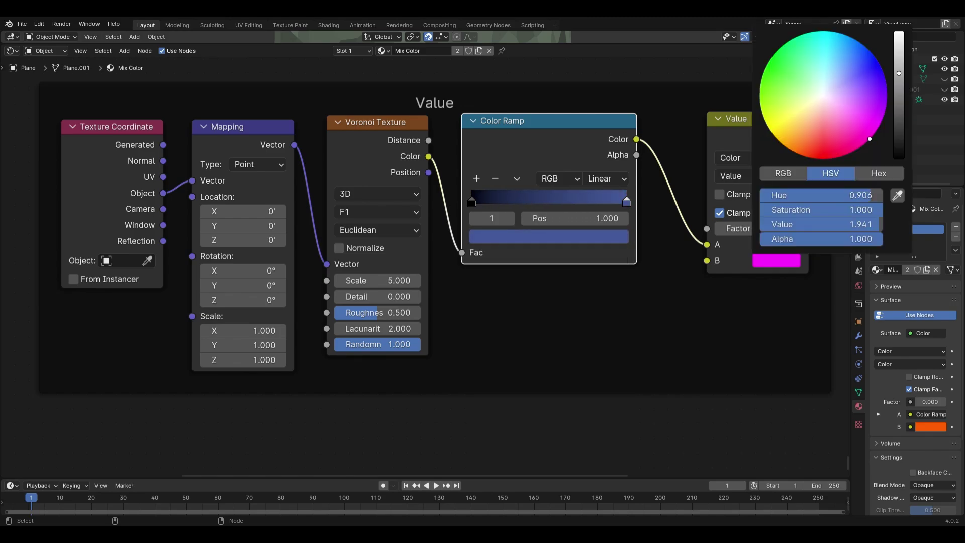
pyautogui.moveTo(830, 224)
pyautogui.mouseDown()
pyautogui.moveTo(789, 224)
pyautogui.moveTo(834, 224)
pyautogui.mouseUp()
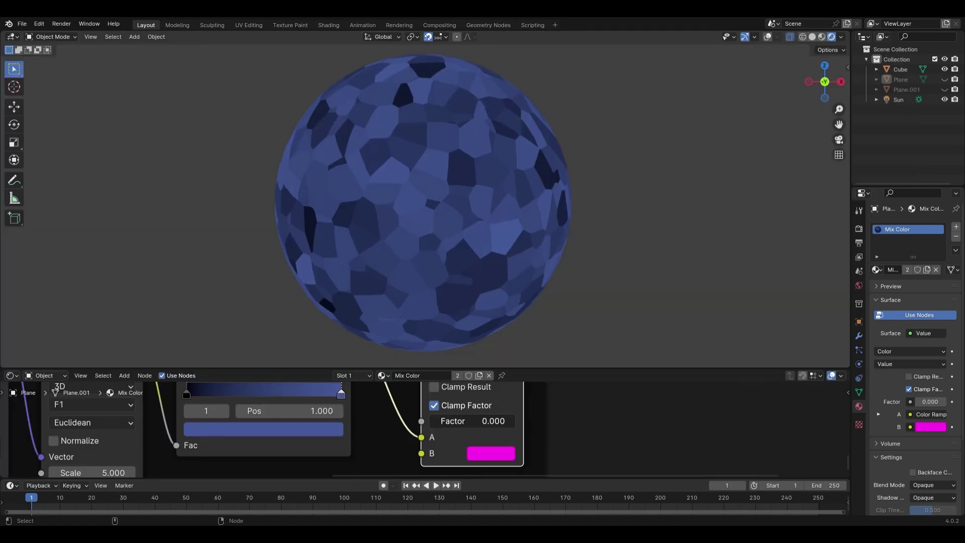
# Move the ramp link from A to B, set the factor to about 0.975, and brighten the ramp stop
pyautogui.moveTo(442, 421); pyautogui.dragTo(507, 421)
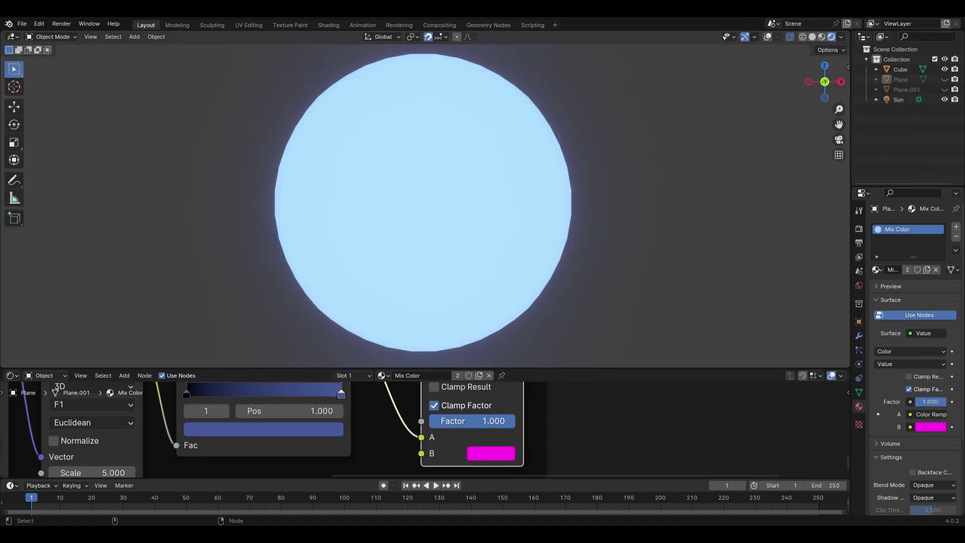
pyautogui.moveTo(407, 439); pyautogui.dragTo(420, 453)
pyautogui.moveTo(487, 425); pyautogui.dragTo(508, 421)
pyautogui.click(263, 429)
pyautogui.moveTo(330, 261); pyautogui.dragTo(330, 204)
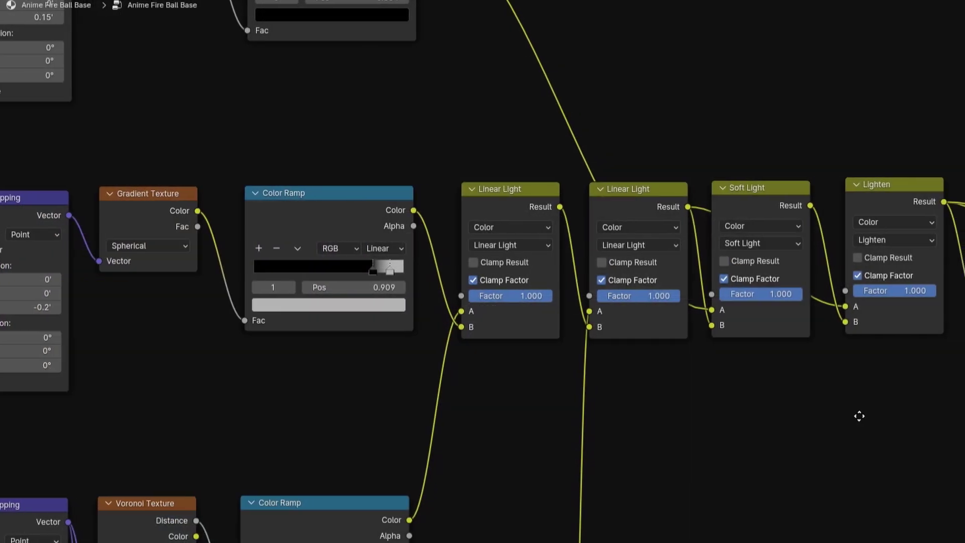
# Pan past the Fire Ball node tree and show the Cylinder's Material.001 in the Shader Editor
pyautogui.moveTo(860, 416); pyautogui.dragTo(764, 416, button='middle')
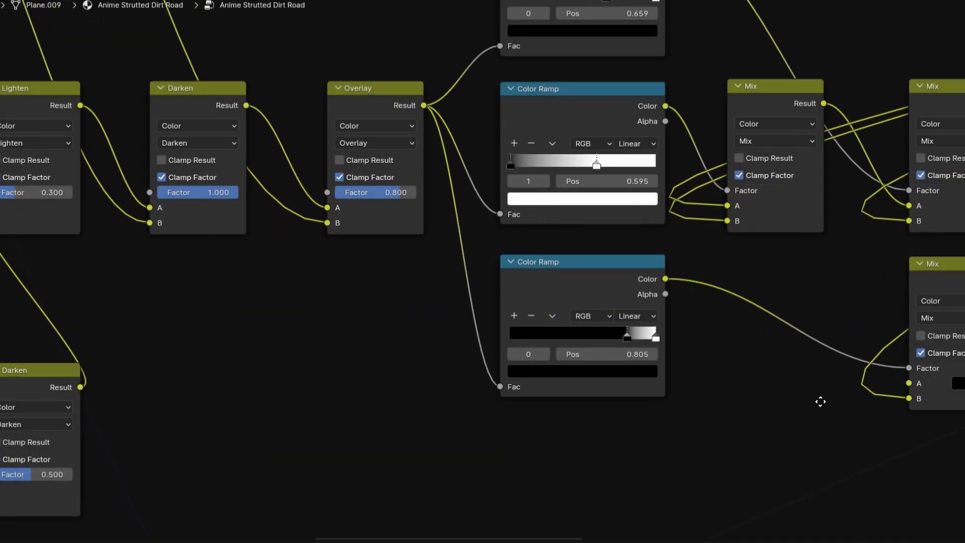
pyautogui.moveTo(821, 401); pyautogui.dragTo(675, 403, button='middle')
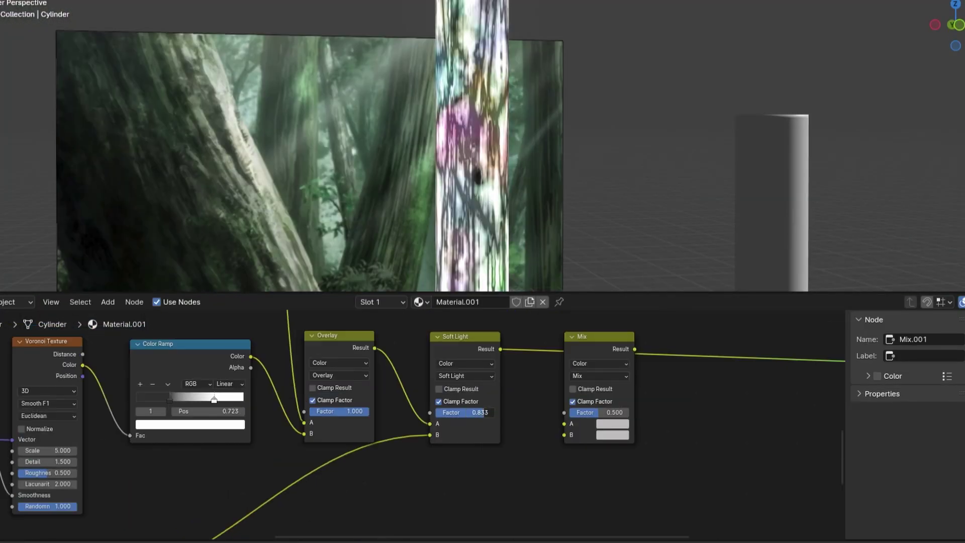
pyautogui.click(611, 427)
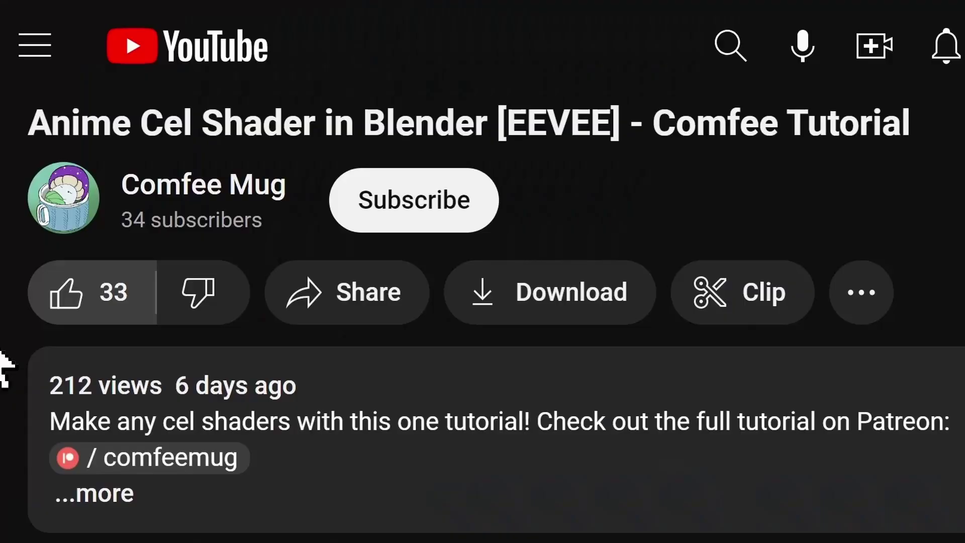
# Like the video, subscribe to the channel and set its notifications to All
pyautogui.click(103, 297)
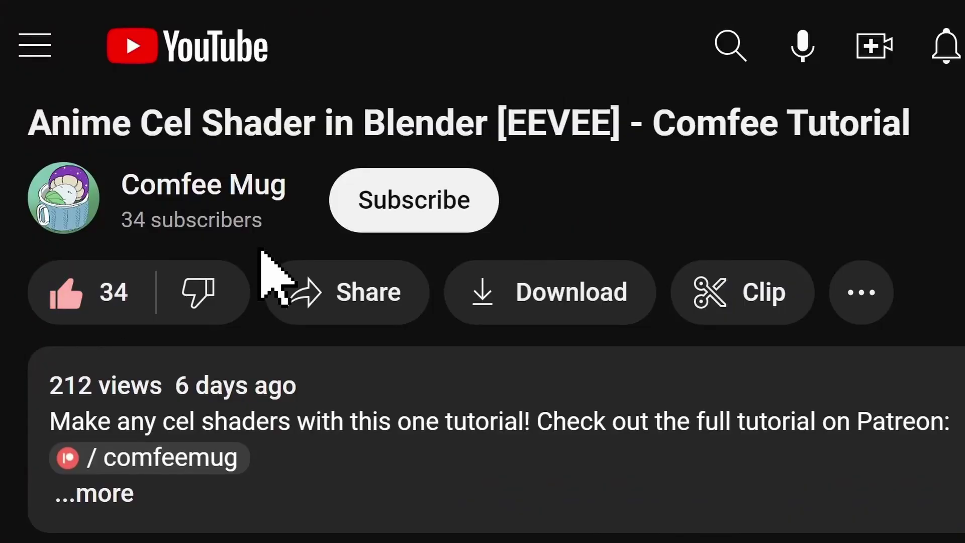
pyautogui.click(462, 200)
pyautogui.click(556, 200)
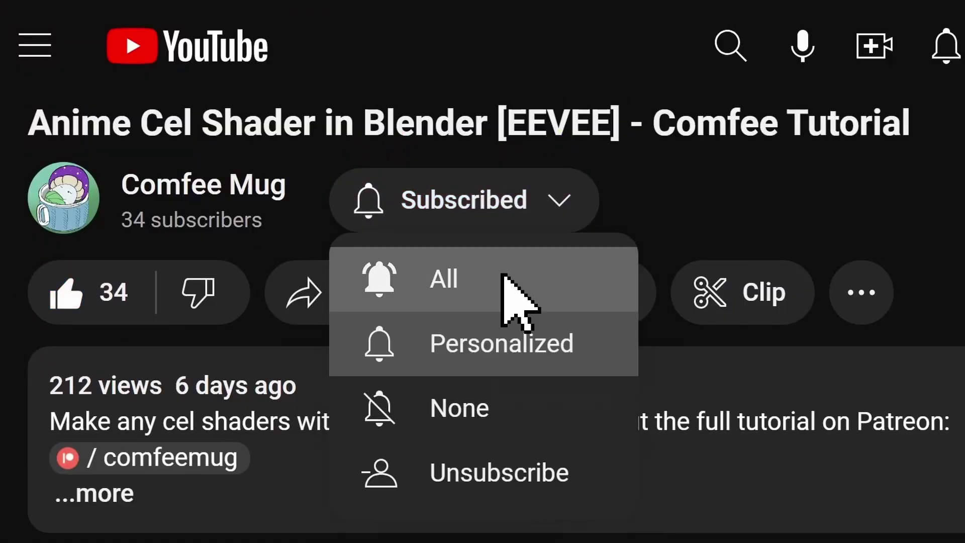
pyautogui.click(505, 287)
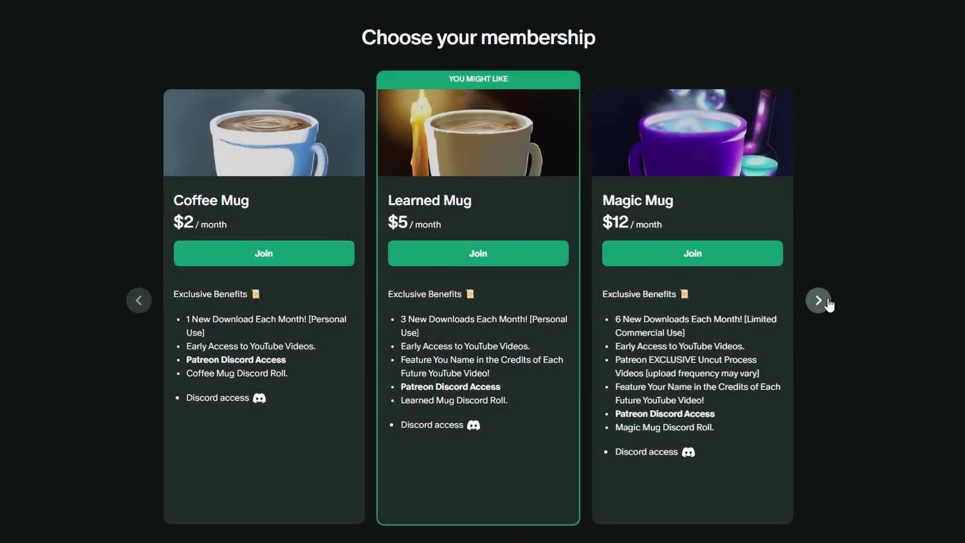
# Advance the membership carousel to show the Learned, Magic and Elder Mug tiers
pyautogui.click(818, 301)
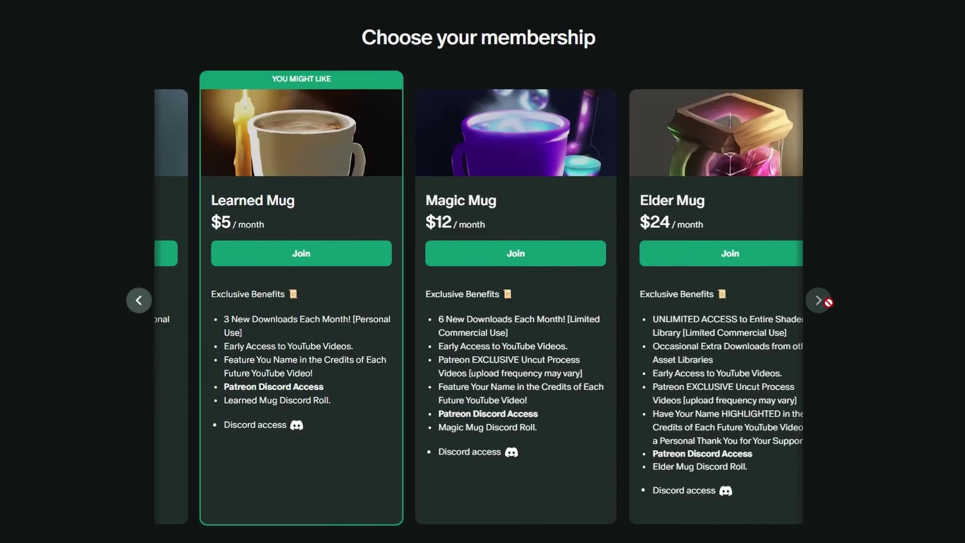